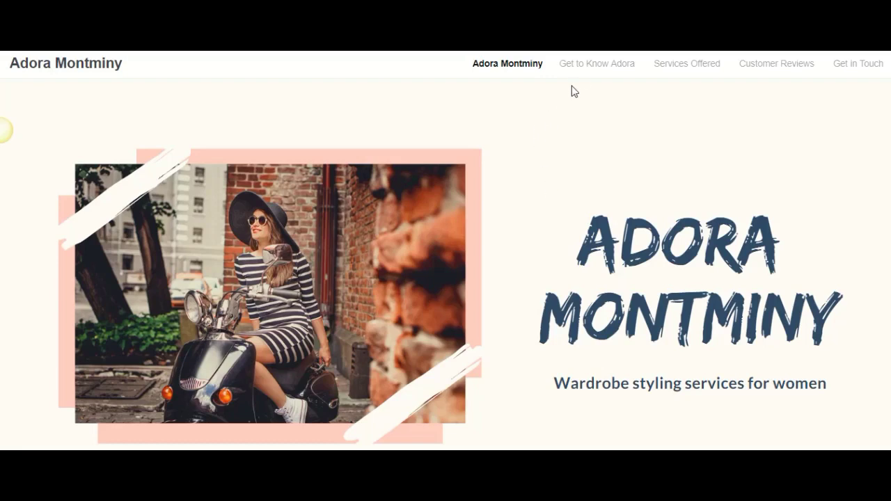
# Create a new blank design in the Website (1350 × 650 px) format.
pyautogui.click(588, 64)
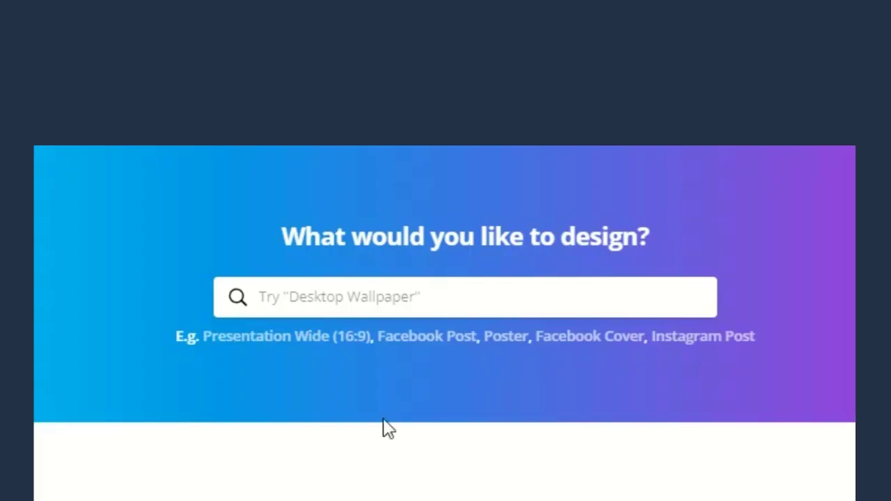
pyautogui.click(350, 309)
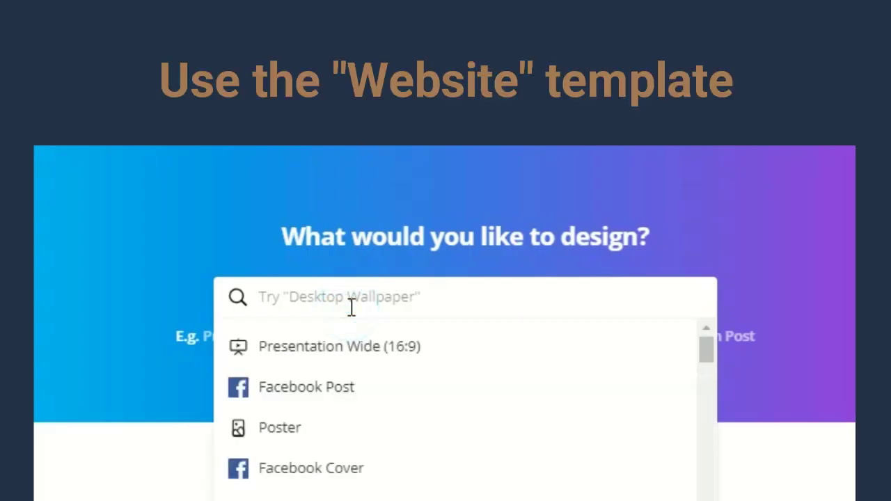
pyautogui.write('Website')
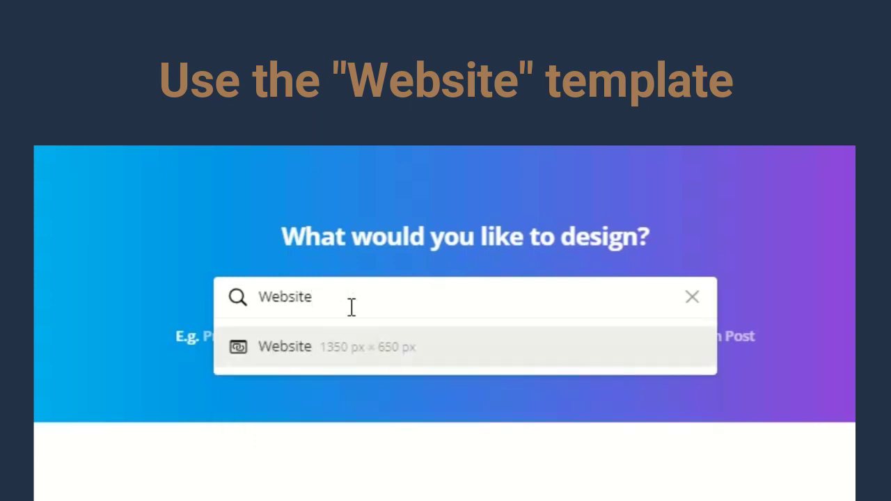
pyautogui.click(323, 348)
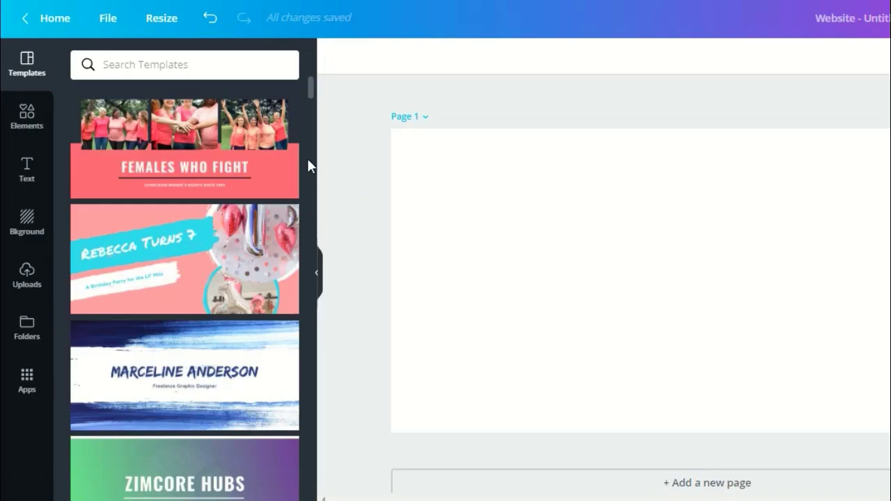
pyautogui.moveTo(313, 90)
pyautogui.mouseDown()
pyautogui.moveTo(313, 99)
pyautogui.moveTo(311, 87)
pyautogui.mouseUp()
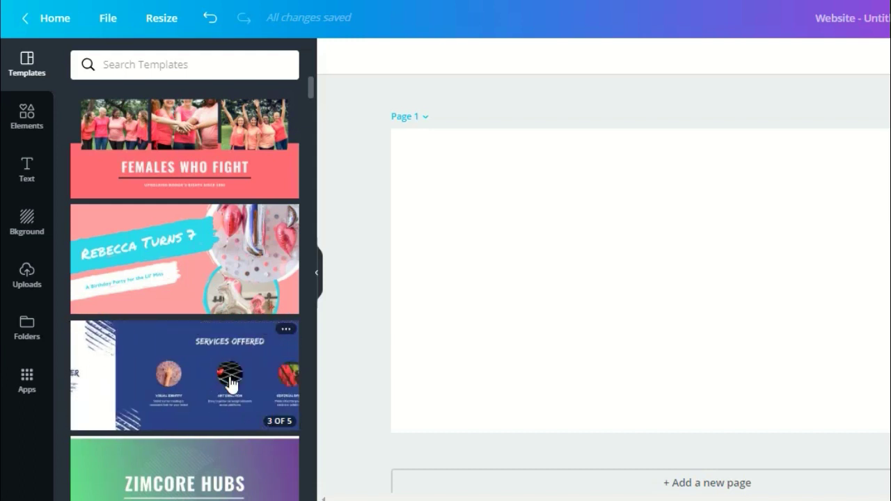
pyautogui.click(205, 164)
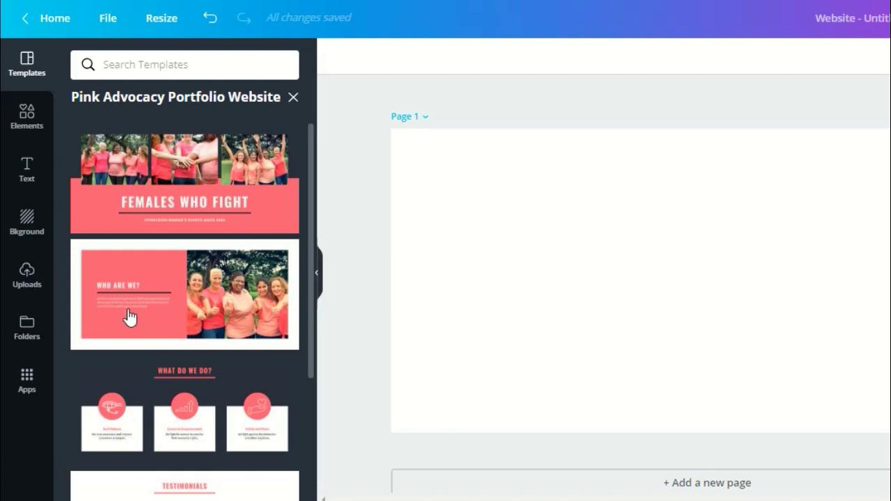
pyautogui.scroll(-1, 130, 317)
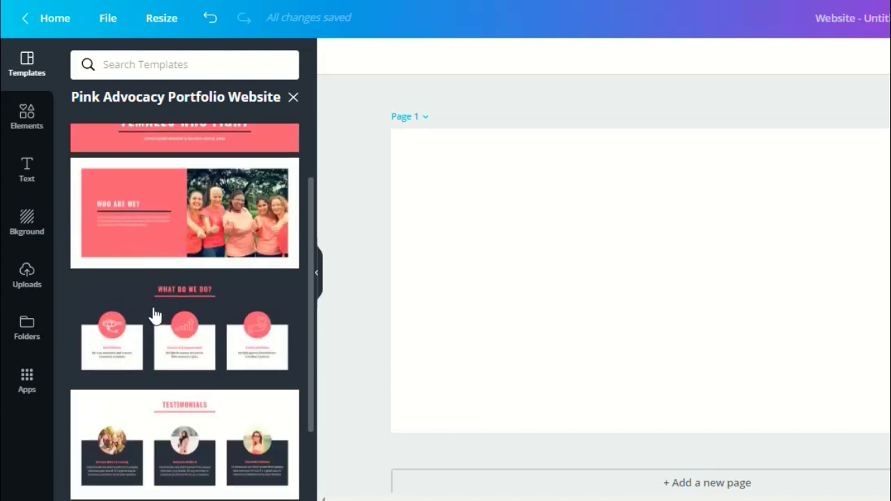
pyautogui.scroll(-1, 144, 332)
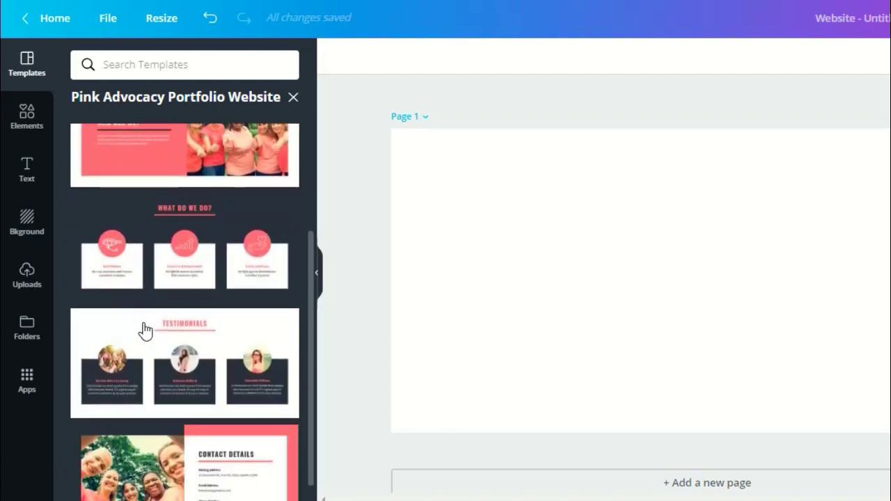
pyautogui.scroll(-1, 140, 366)
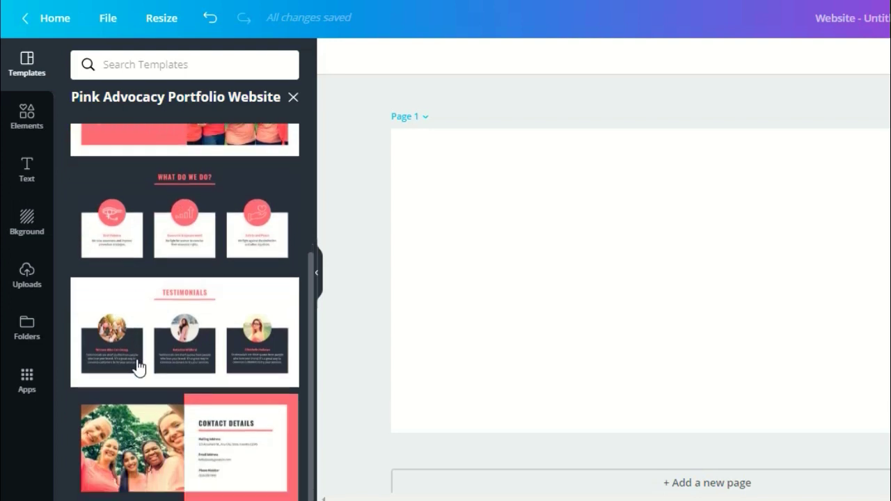
pyautogui.click(293, 97)
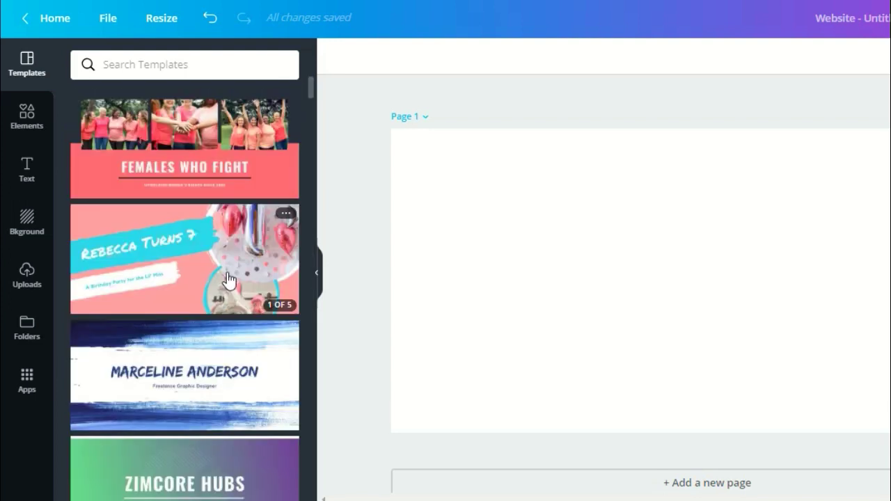
pyautogui.click(229, 280)
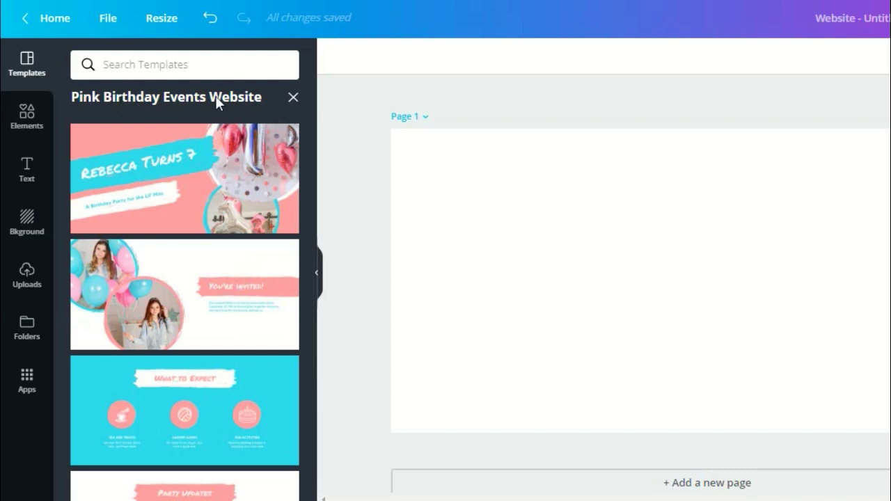
pyautogui.click(293, 98)
pyautogui.scroll(-1, 198, 264)
pyautogui.click(191, 280)
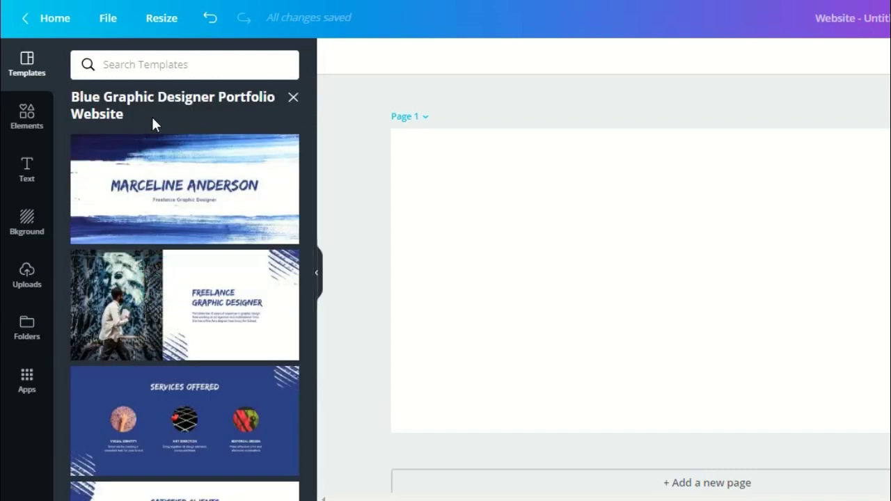
pyautogui.click(292, 97)
pyautogui.scroll(-5, 225, 243)
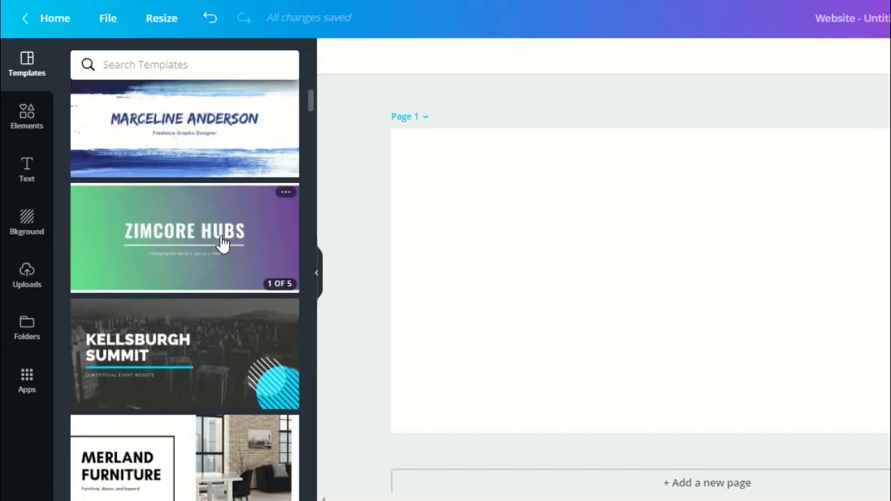
pyautogui.click(202, 247)
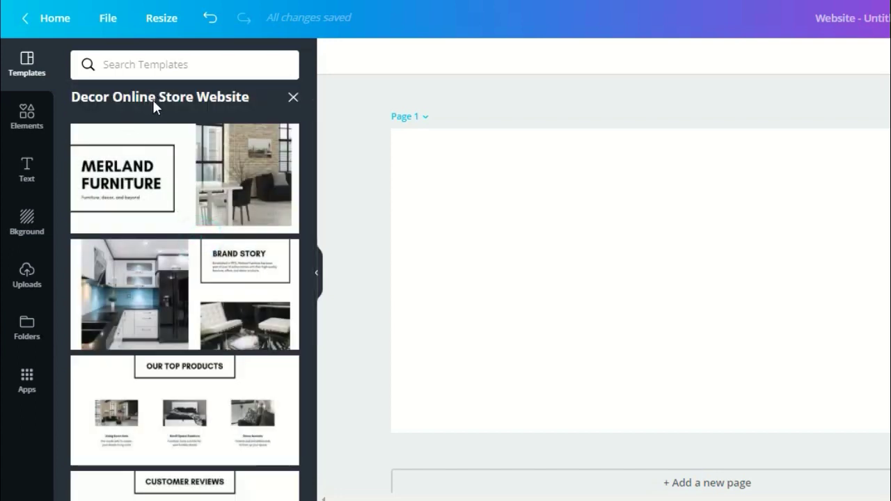
pyautogui.scroll(-3, 253, 354)
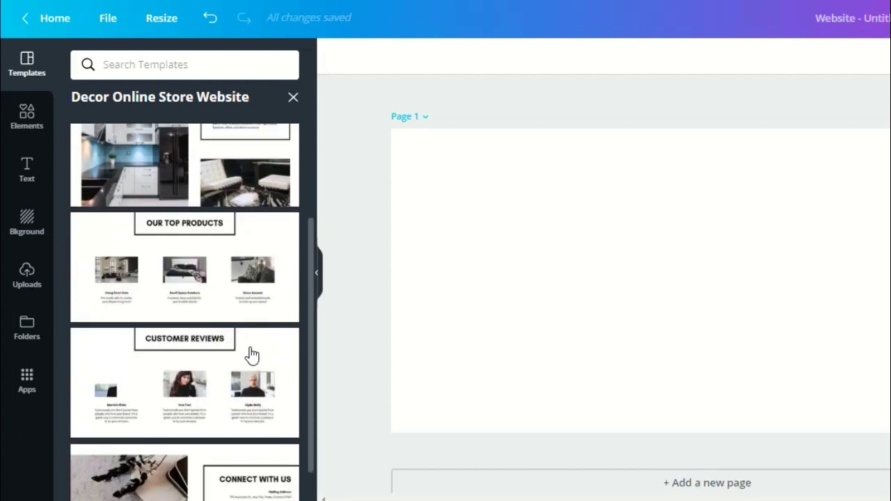
pyautogui.click(293, 97)
pyautogui.scroll(-3, 216, 251)
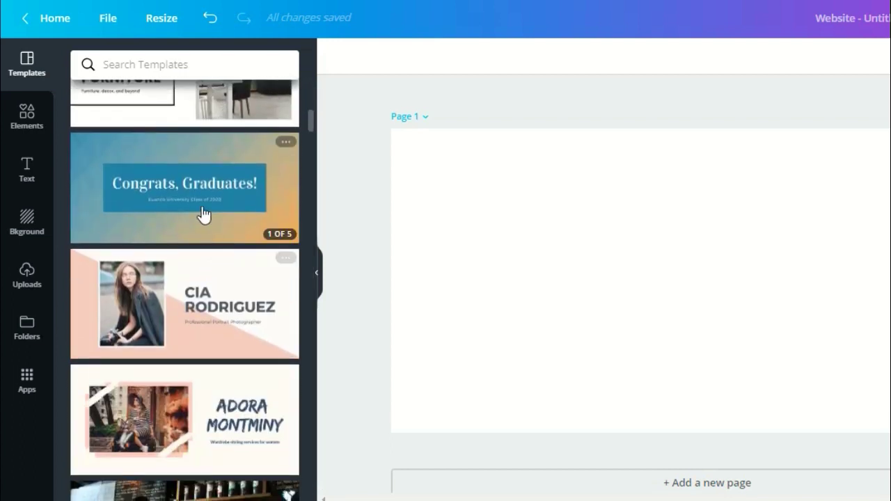
pyautogui.click(195, 195)
pyautogui.click(293, 99)
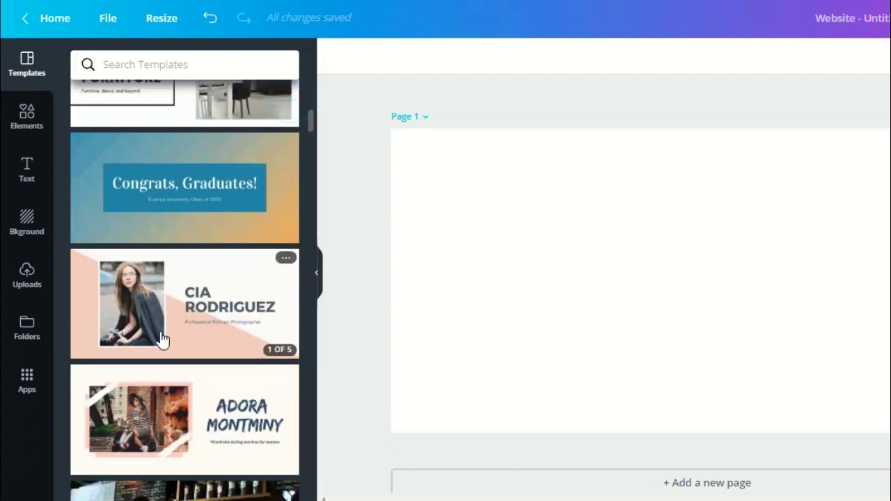
pyautogui.click(172, 412)
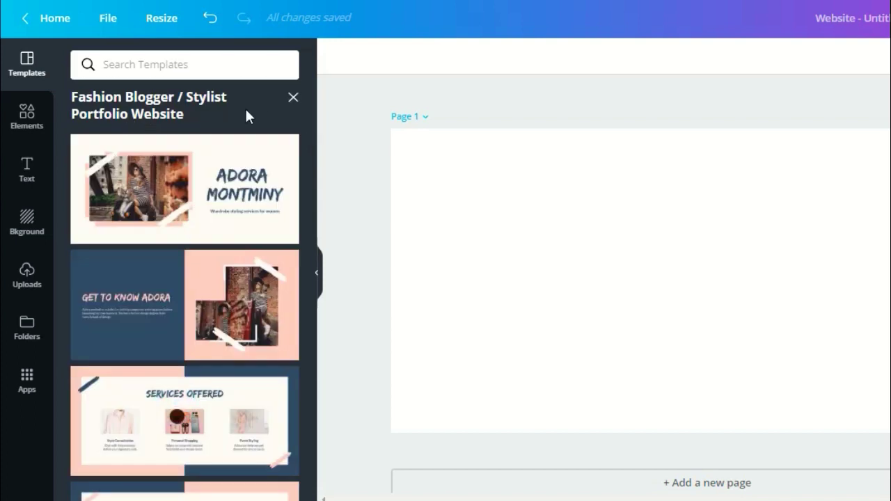
pyautogui.click(293, 97)
pyautogui.scroll(-3, 219, 285)
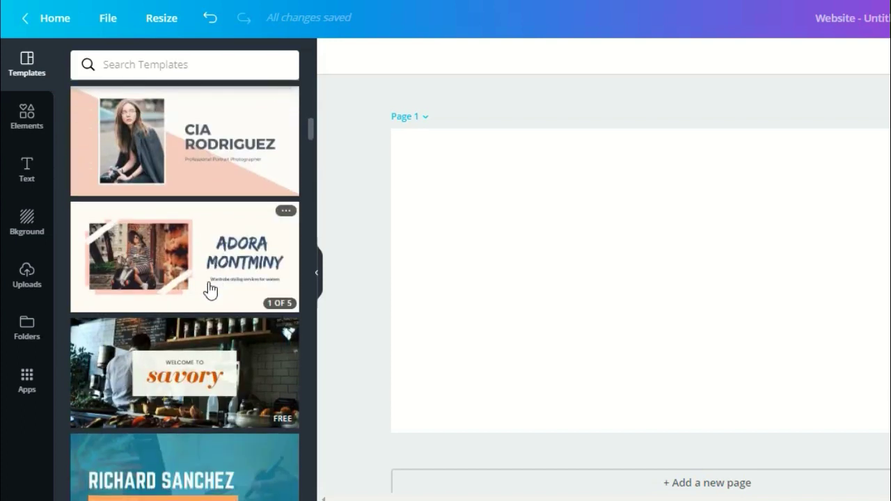
# Preview the Savory restaurant and Mathica Beauty website templates' pages.
pyautogui.click(180, 387)
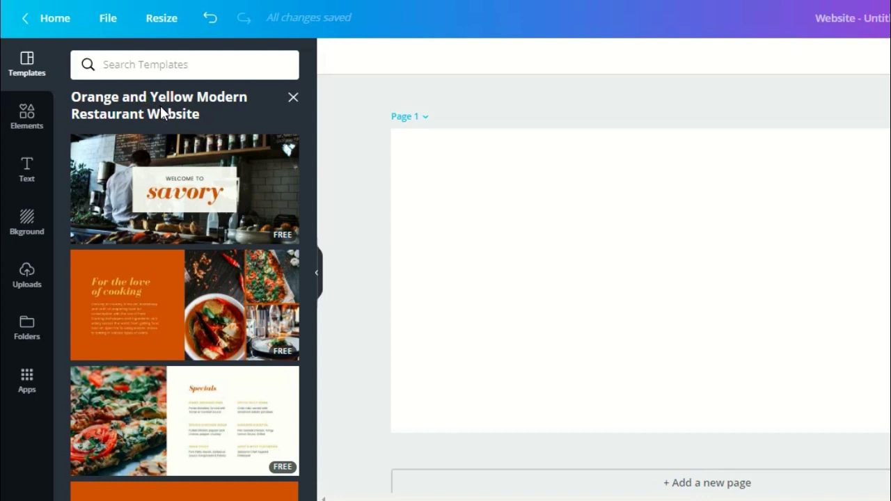
pyautogui.click(293, 99)
pyautogui.scroll(-3, 175, 298)
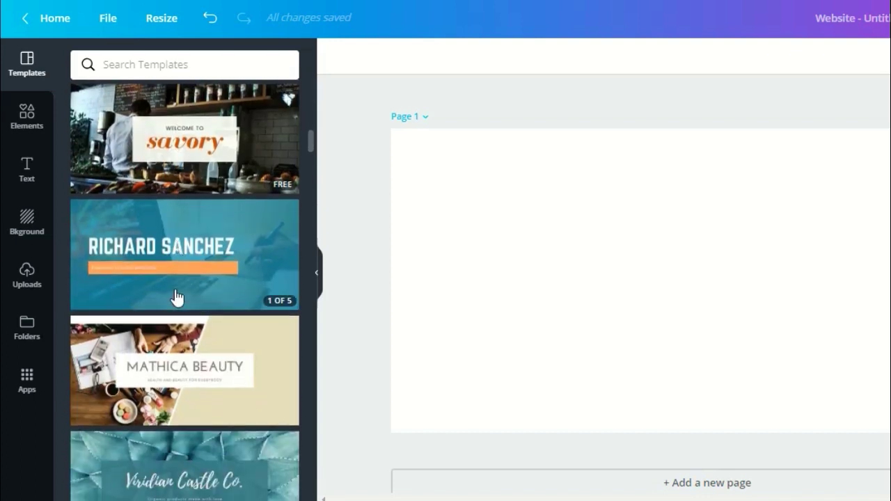
pyautogui.click(155, 385)
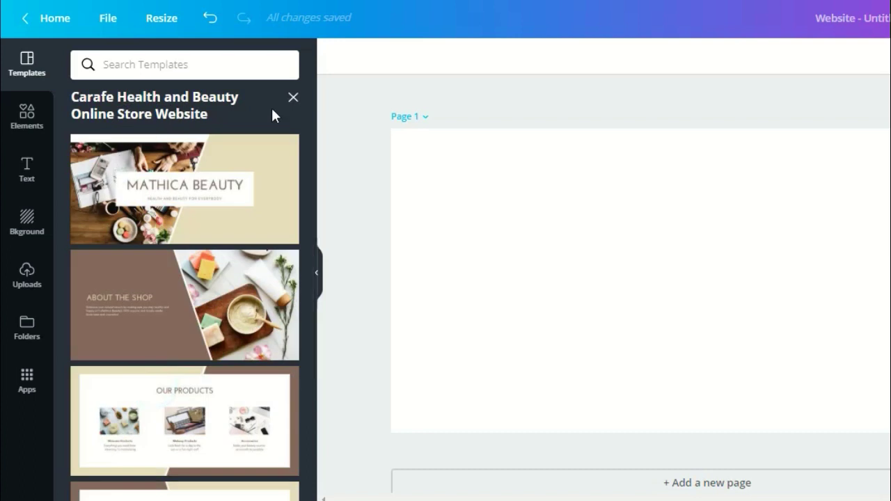
pyautogui.scroll(-3, 234, 300)
pyautogui.scroll(1, 235, 284)
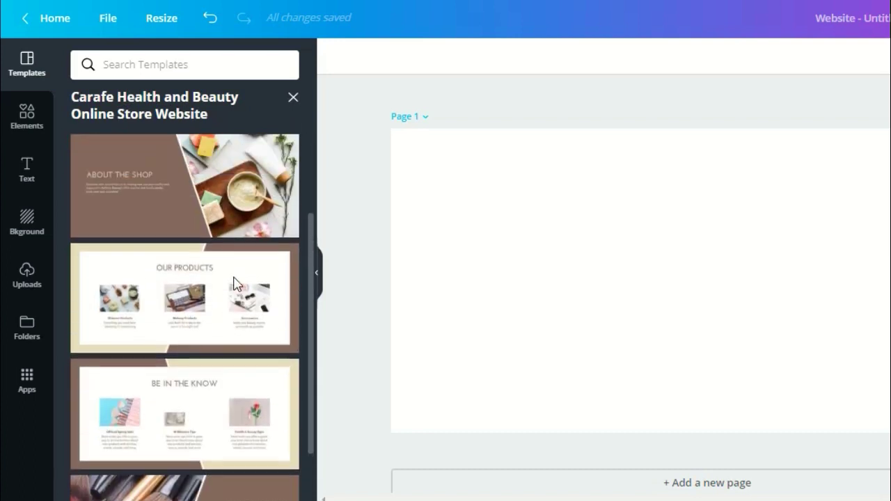
pyautogui.scroll(2, 233, 284)
pyautogui.click(294, 97)
# Preview the Bijou Church Charity and Blue Green Meetup templates, then browse further down the list.
pyautogui.scroll(-3, 188, 322)
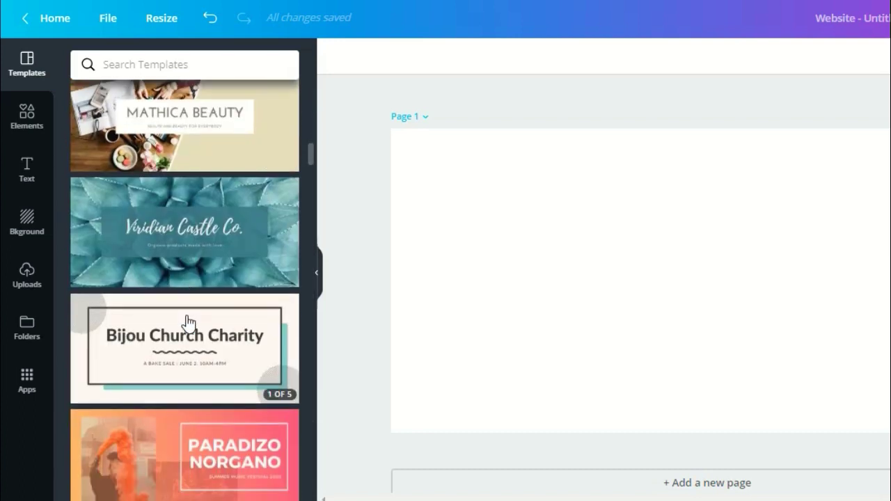
pyautogui.click(183, 372)
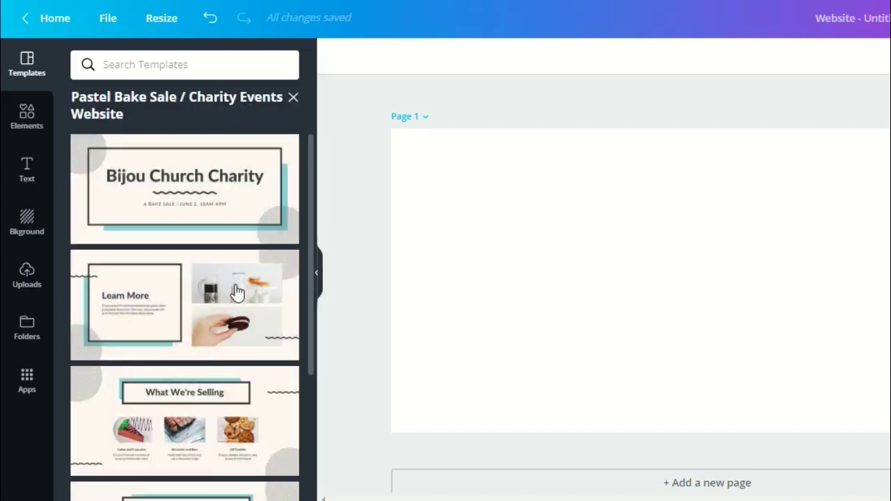
pyautogui.scroll(-2, 237, 292)
pyautogui.click(293, 98)
pyautogui.scroll(-5, 179, 382)
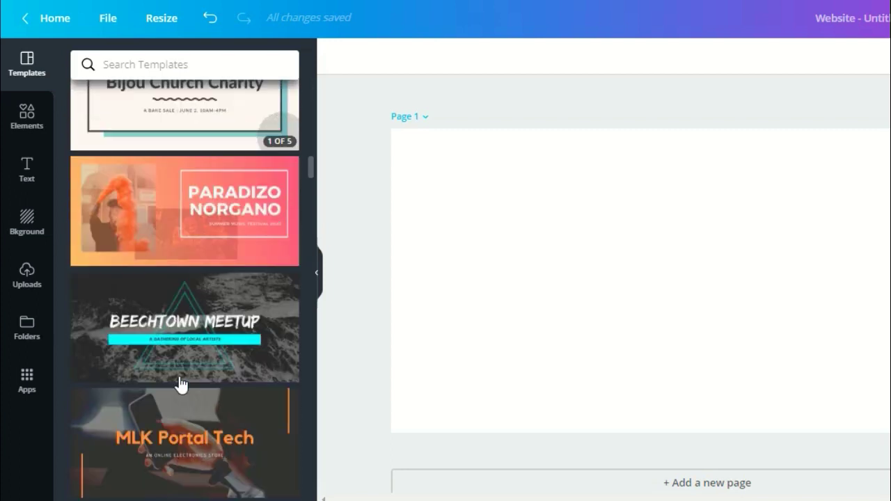
pyautogui.click(174, 255)
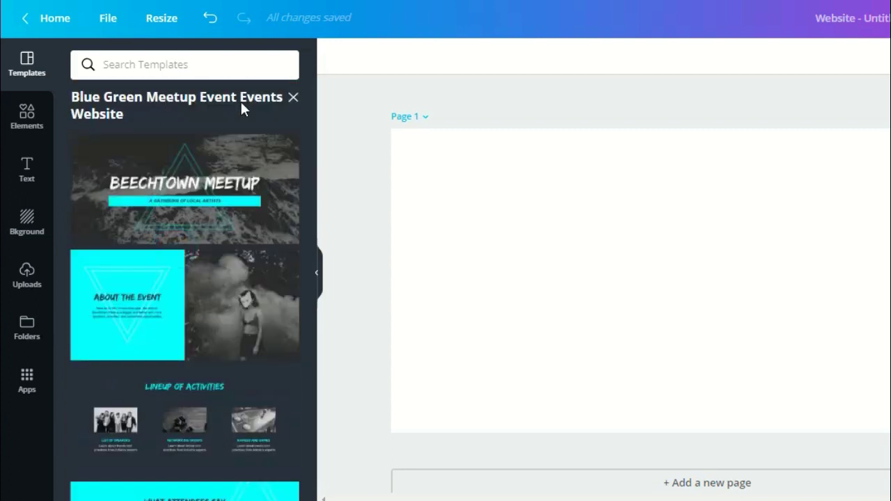
pyautogui.click(293, 99)
pyautogui.scroll(-8, 197, 314)
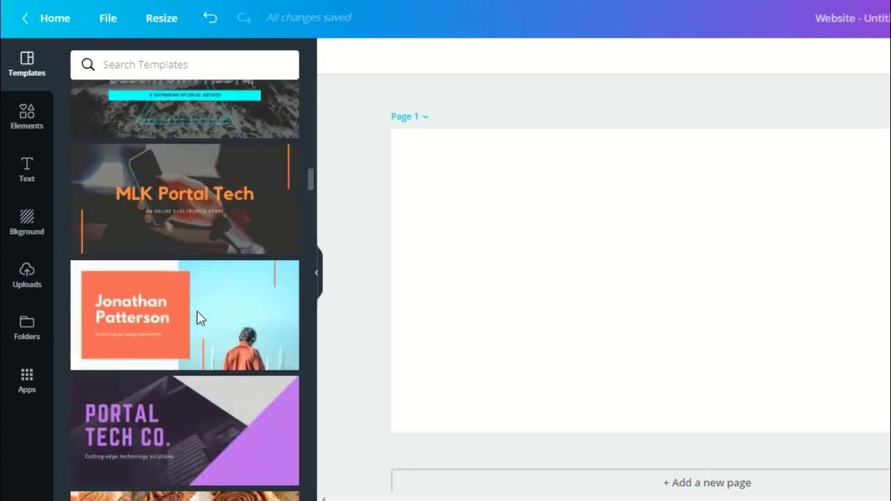
pyautogui.scroll(-10, 196, 327)
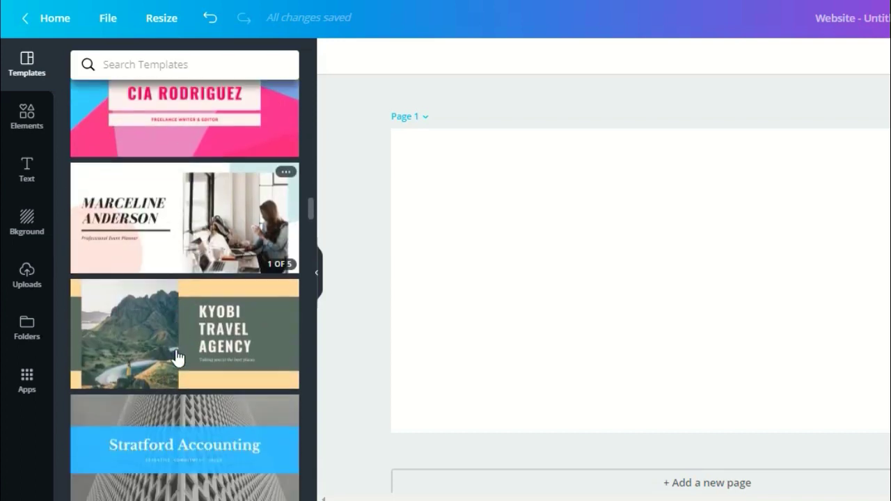
pyautogui.scroll(-2, 177, 359)
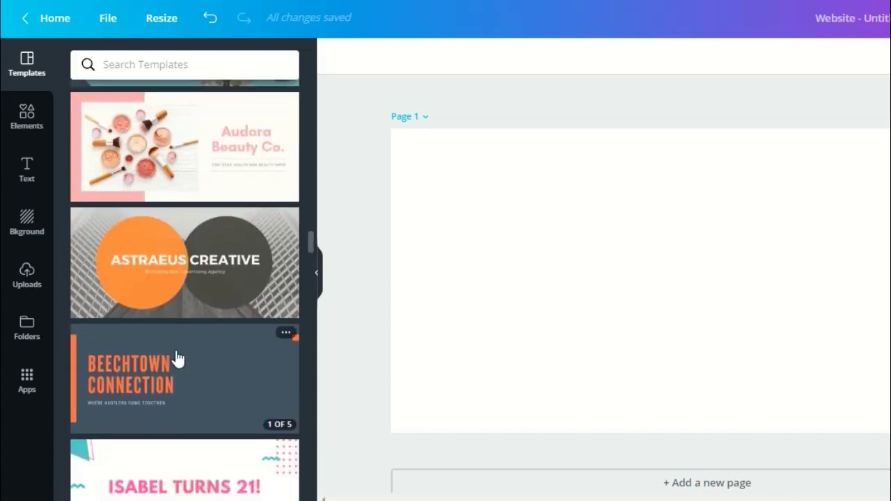
pyautogui.moveTo(310, 249); pyautogui.dragTo(313, 144)
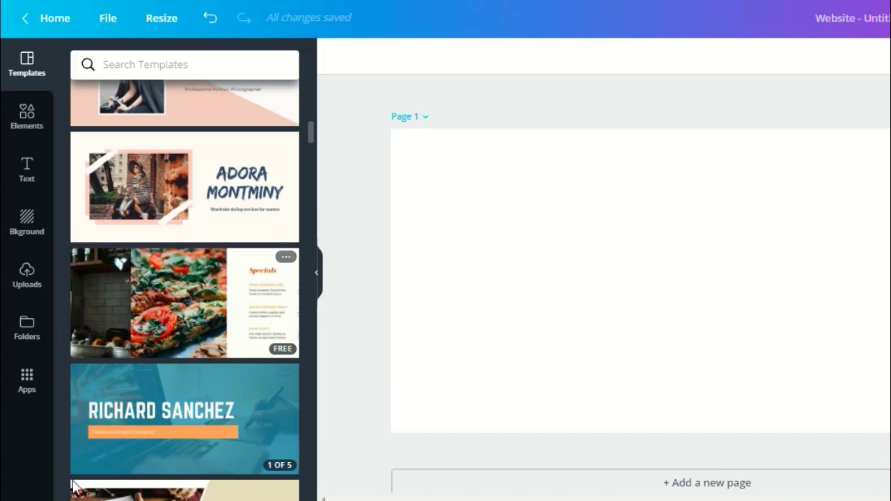
# Open the Orange and Yellow Modern Restaurant Website template and use its Welcome to savory page.
pyautogui.click(171, 350)
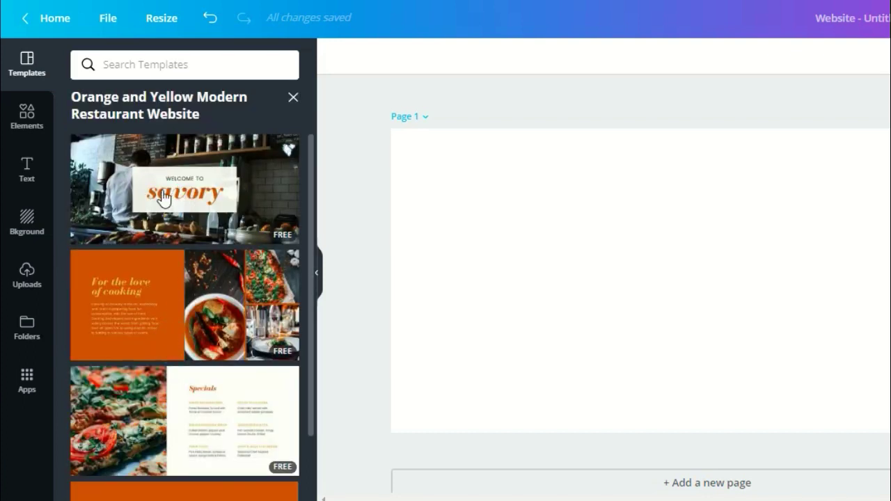
pyautogui.scroll(-1, 140, 403)
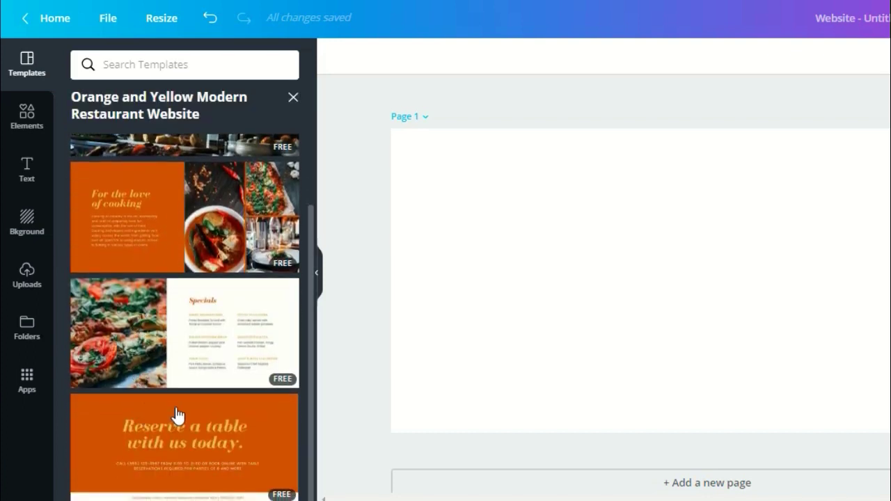
pyautogui.scroll(1, 177, 416)
pyautogui.click(148, 206)
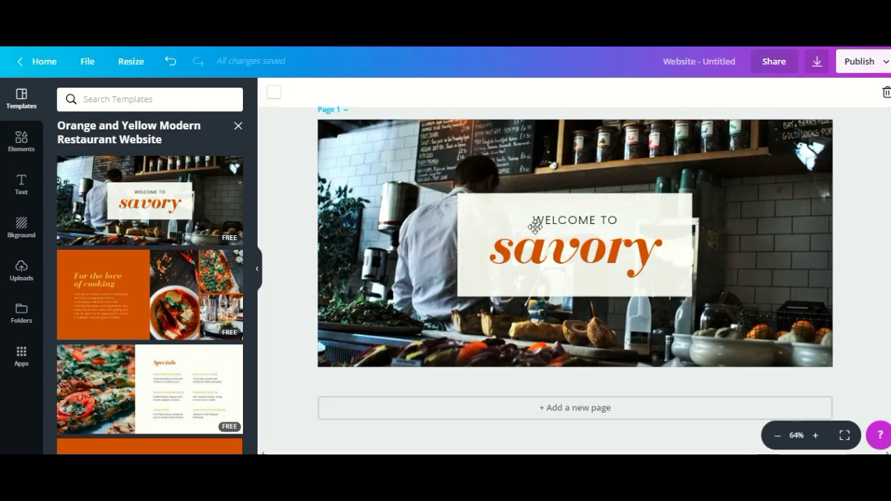
pyautogui.click(369, 228)
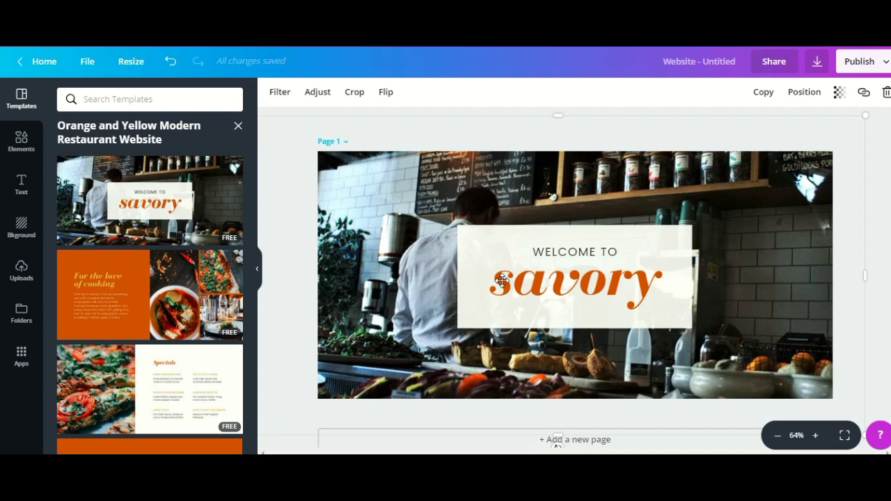
pyautogui.click(622, 250)
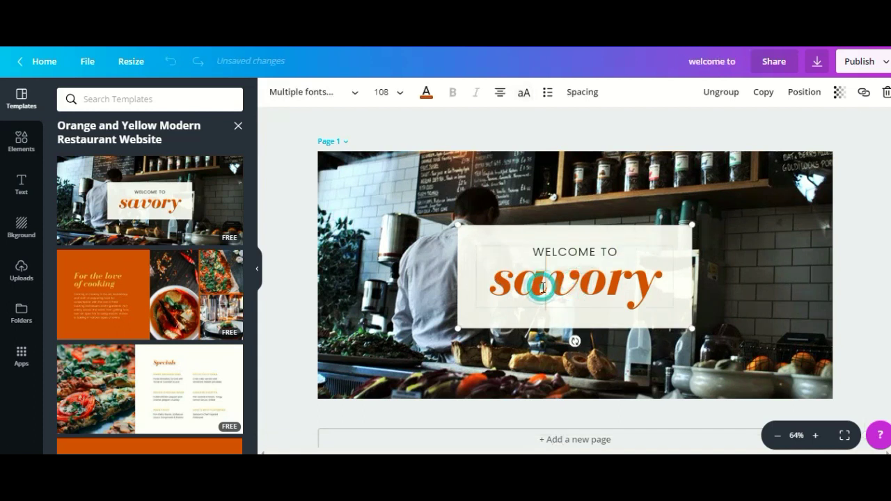
pyautogui.click(514, 286)
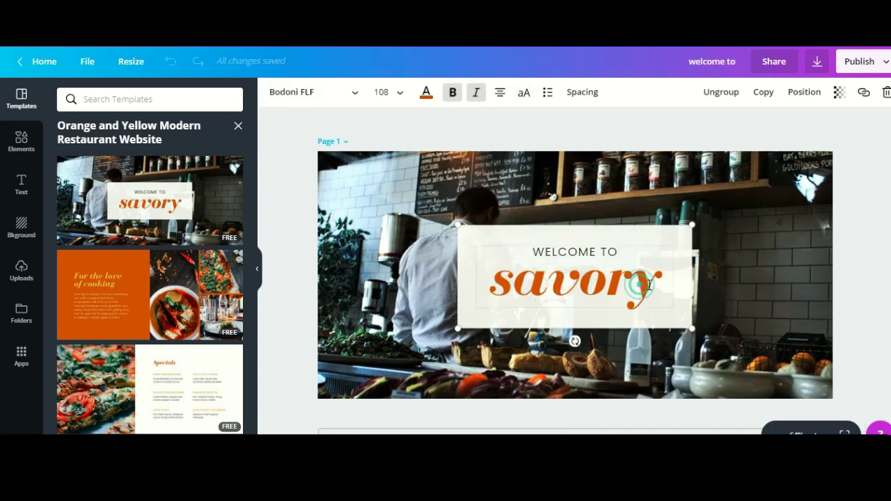
pyautogui.click(578, 289)
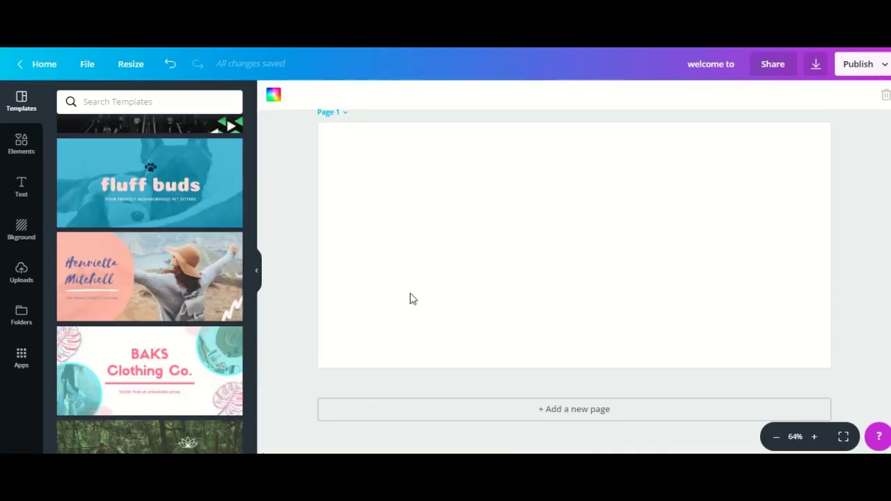
# Apply the Purple Pink Photo Travel Portfolio Website template's first page to the design.
pyautogui.click(154, 288)
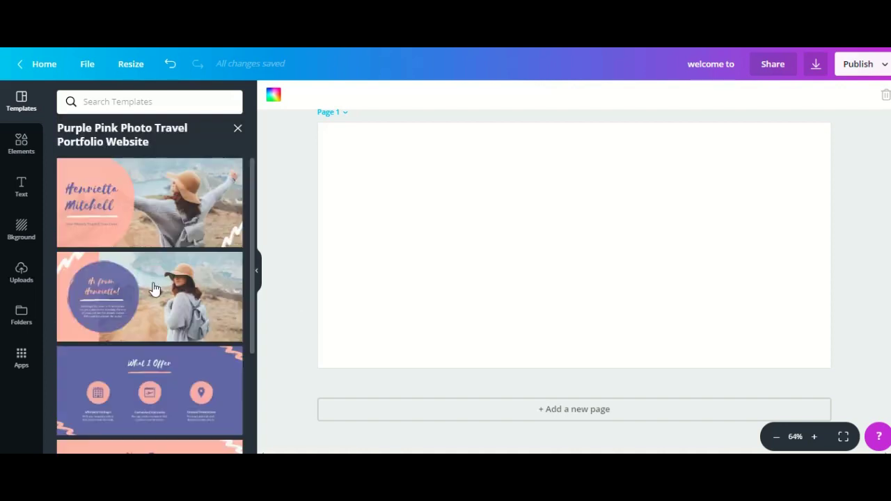
pyautogui.click(126, 223)
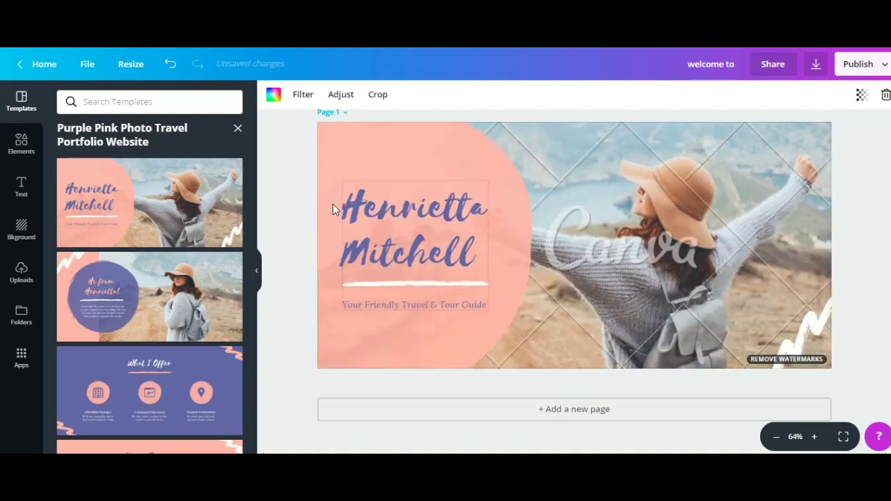
# Place the uploaded railing photo over the whole page and send it behind the title.
pyautogui.click(21, 271)
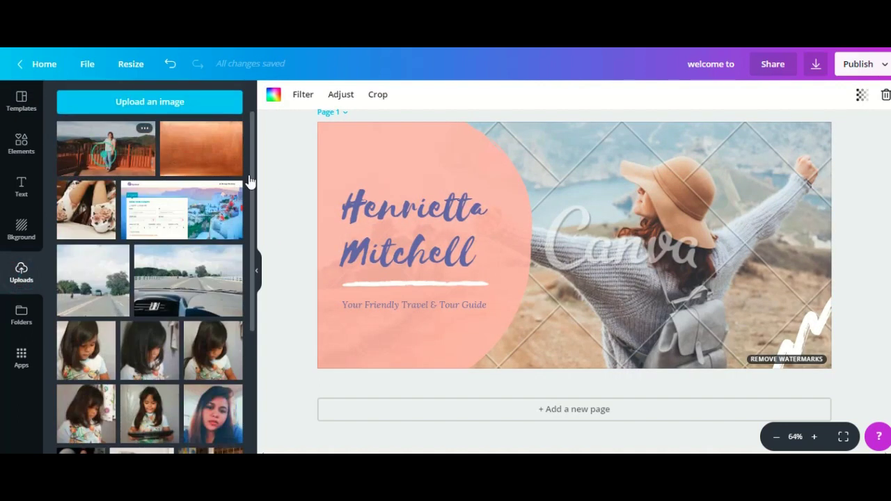
pyautogui.moveTo(250, 181); pyautogui.dragTo(557, 223)
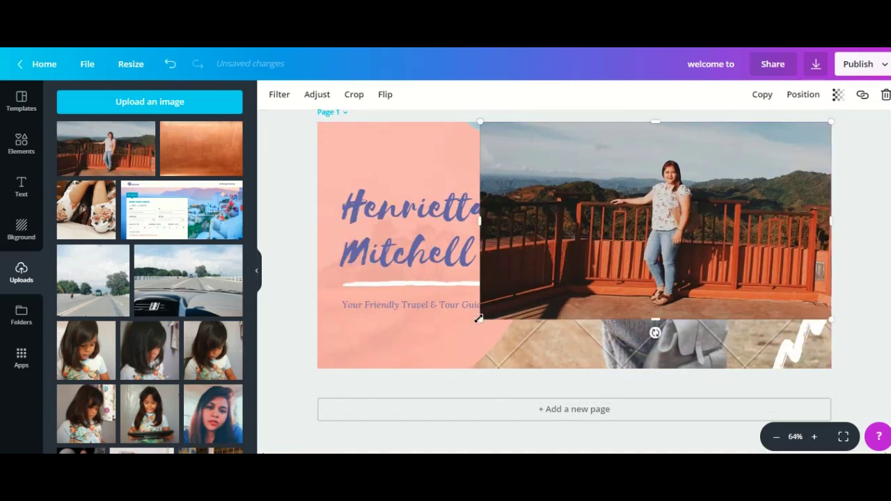
pyautogui.moveTo(478, 318); pyautogui.dragTo(318, 368)
pyautogui.click(802, 94)
pyautogui.click(747, 201)
pyautogui.click(298, 204)
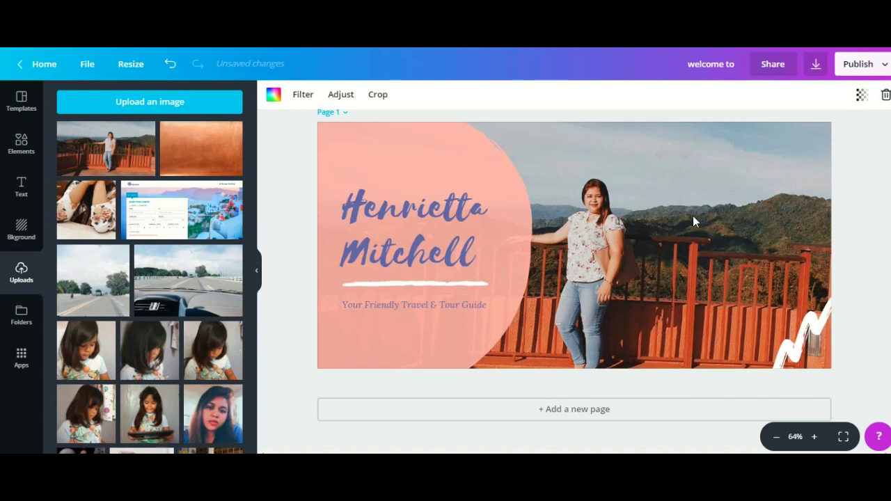
# Recolour the white squiggle decoration light beige.
pyautogui.click(795, 338)
pyautogui.click(273, 94)
pyautogui.click(21, 101)
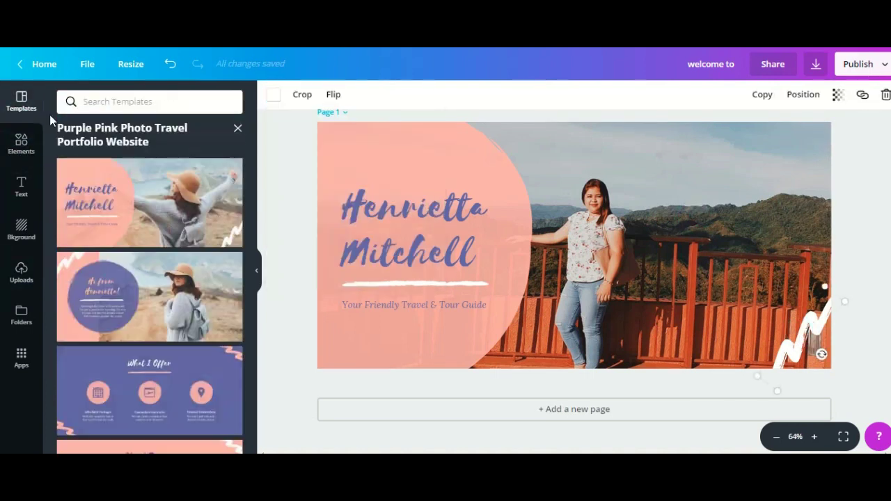
pyautogui.click(273, 94)
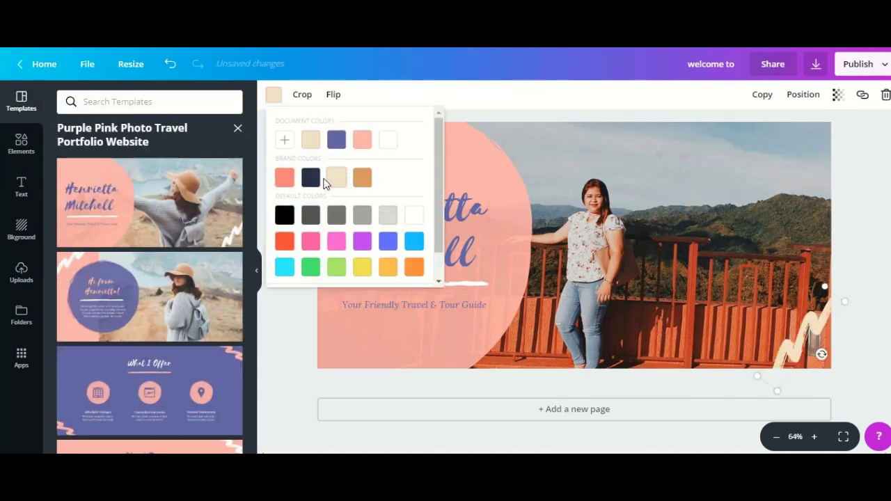
pyautogui.click(337, 177)
pyautogui.click(311, 177)
pyautogui.click(273, 94)
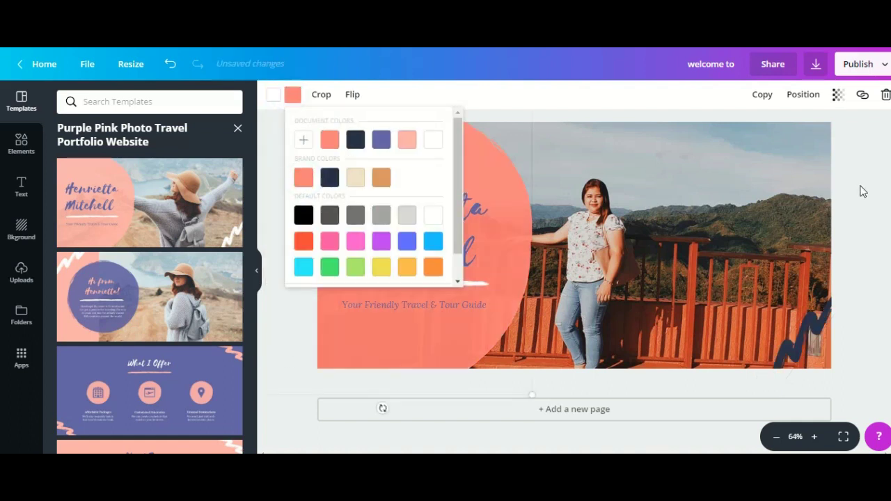
pyautogui.click(273, 94)
pyautogui.click(336, 177)
# Replace the headline with the owner's name and set it in the Northwell font.
pyautogui.doubleClick(351, 204)
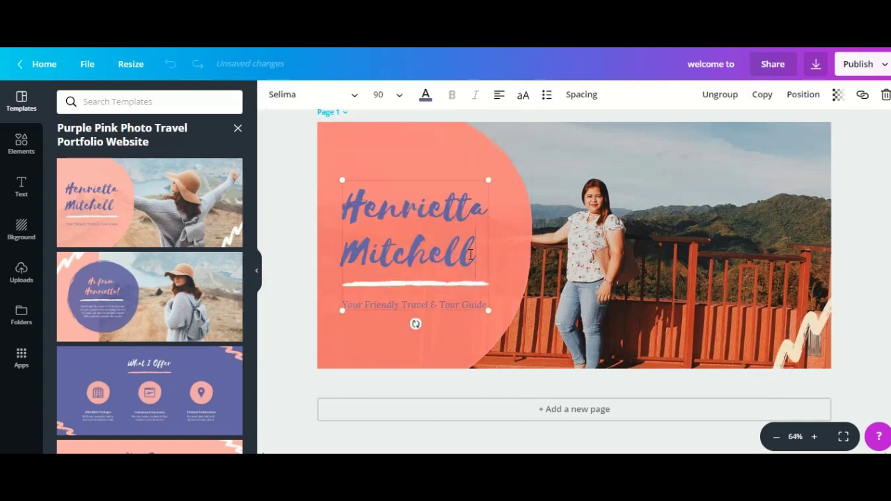
pyautogui.hotkey('ctrl', 'a')
pyautogui.hotkey('ctrl', 'a')
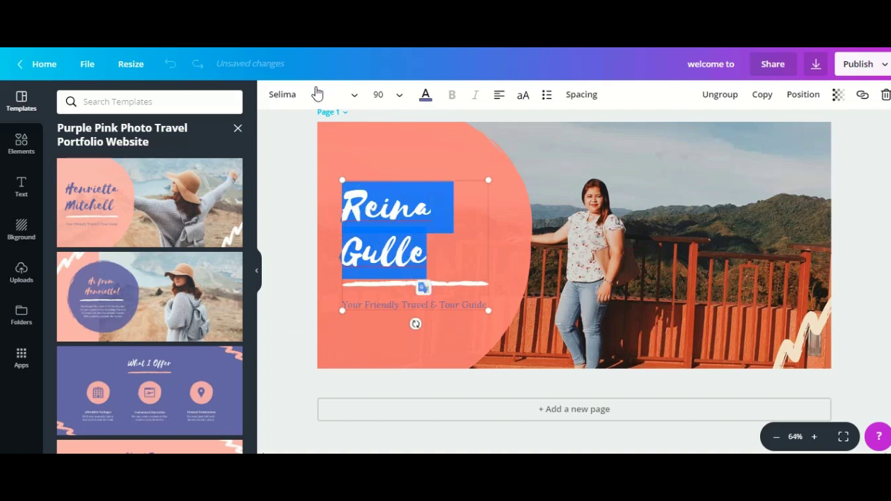
pyautogui.click(314, 94)
pyautogui.click(291, 240)
pyautogui.click(318, 263)
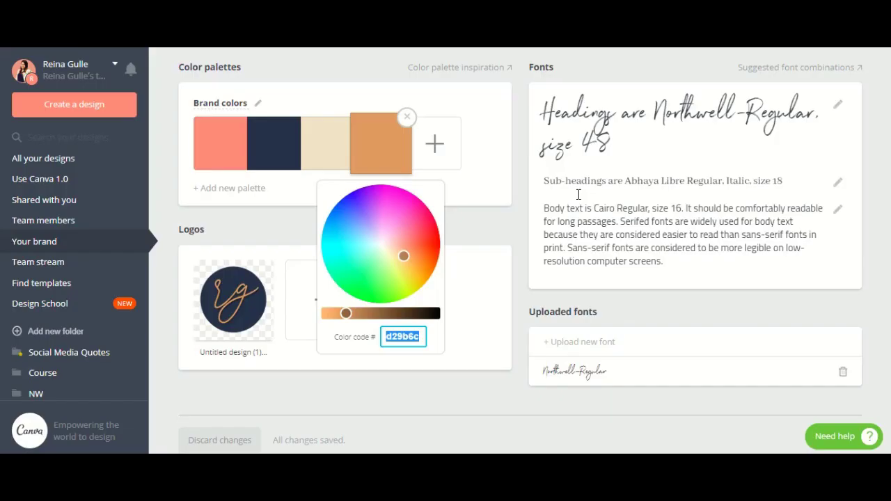
# Save the brand colour palette of coral, navy, cream and tan.
pyautogui.click(477, 236)
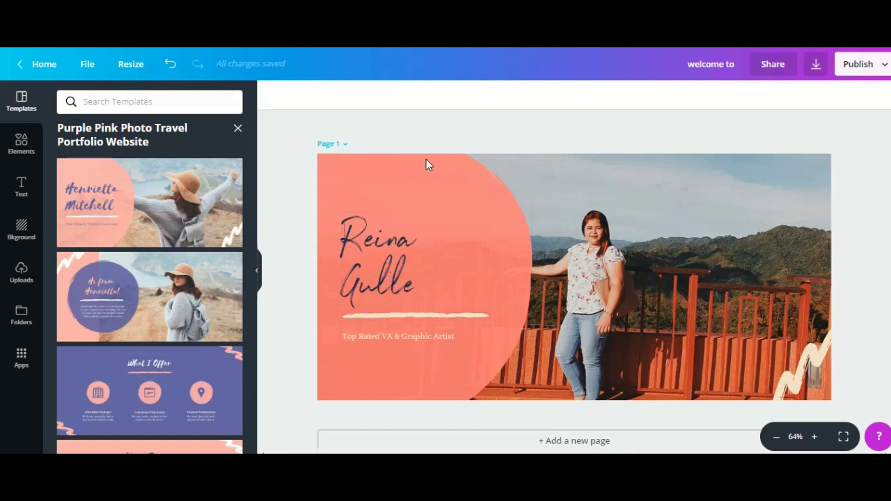
# Enlarge the 'Top Rated VA & Graphic Artist' tagline to font size 24.
pyautogui.click(462, 197)
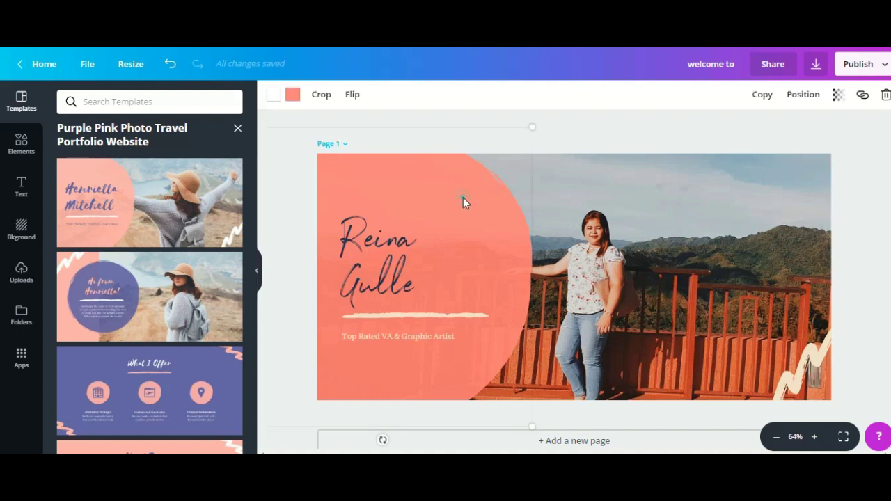
pyautogui.click(292, 93)
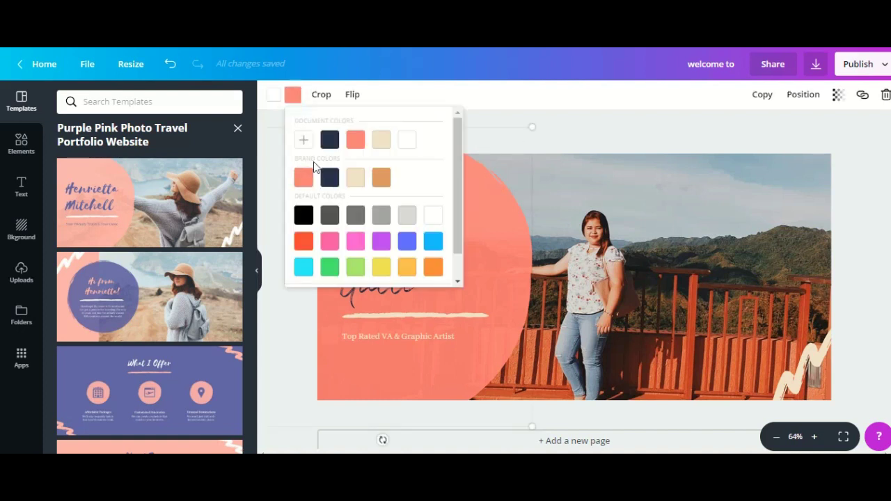
pyautogui.click(700, 128)
pyautogui.click(398, 266)
pyautogui.click(399, 94)
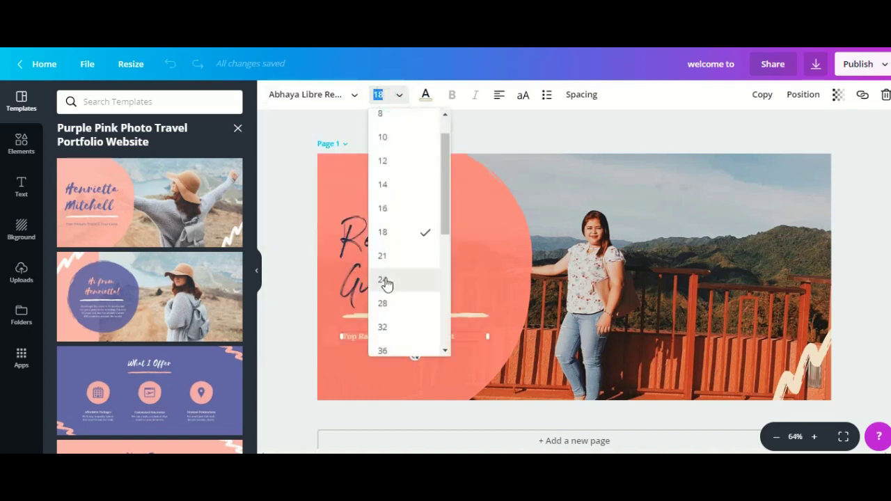
pyautogui.click(388, 282)
pyautogui.click(398, 93)
# Make the circle behind the name navy and the name title orange.
pyautogui.click(385, 334)
pyautogui.click(288, 301)
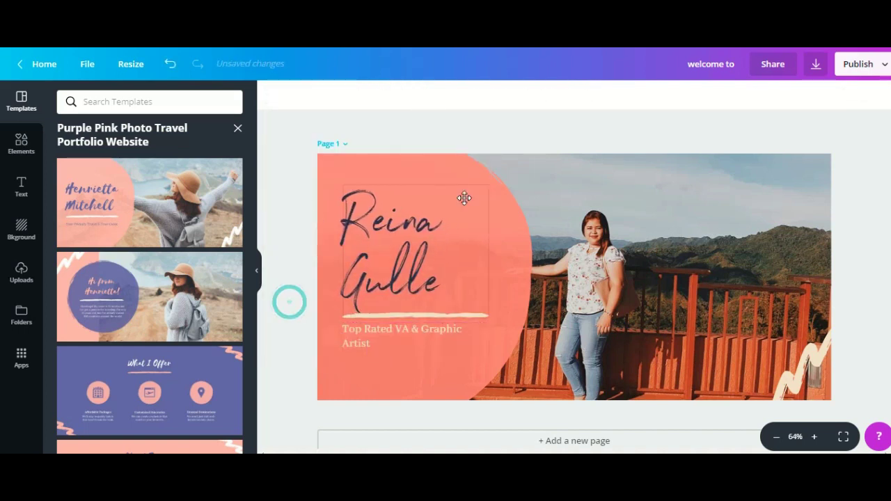
pyautogui.click(293, 94)
pyautogui.click(330, 177)
pyautogui.click(392, 209)
pyautogui.click(426, 94)
pyautogui.click(512, 179)
# Turn the underline beneath the name orange and the corner squiggle coral.
pyautogui.click(390, 315)
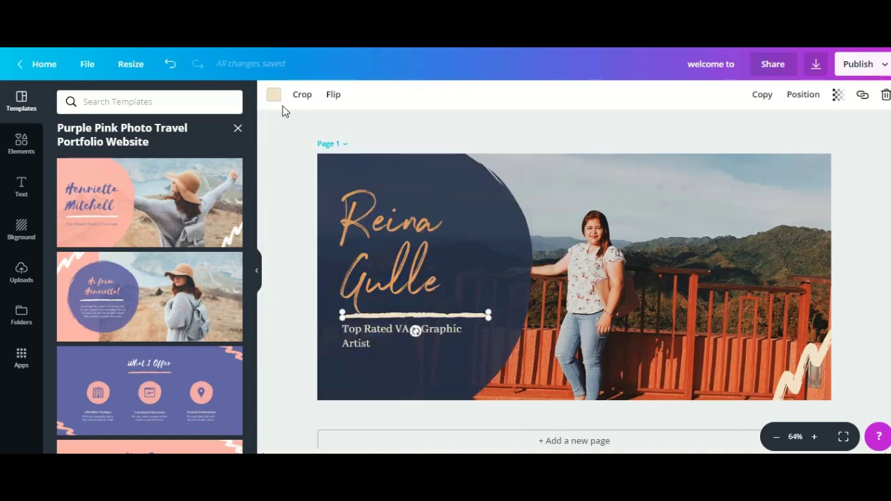
pyautogui.click(273, 94)
pyautogui.click(363, 178)
pyautogui.click(800, 369)
pyautogui.click(274, 94)
pyautogui.click(285, 175)
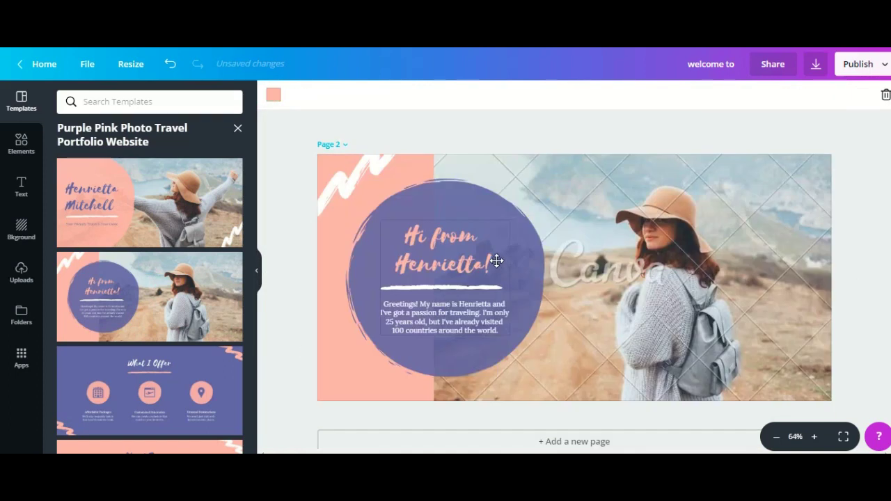
# Put the railing photo on page 2, make its circle orange, and retitle it 'Hi! I'm from Philippines'.
pyautogui.click(21, 273)
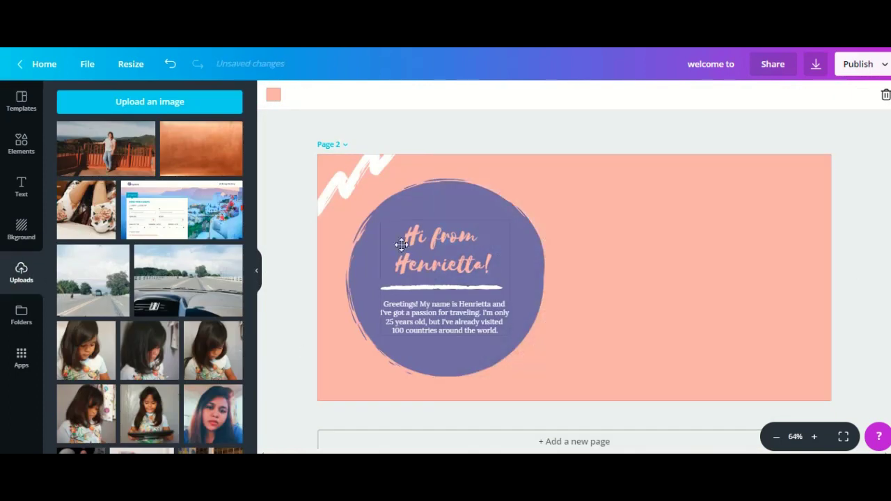
pyautogui.moveTo(104, 148); pyautogui.dragTo(627, 279)
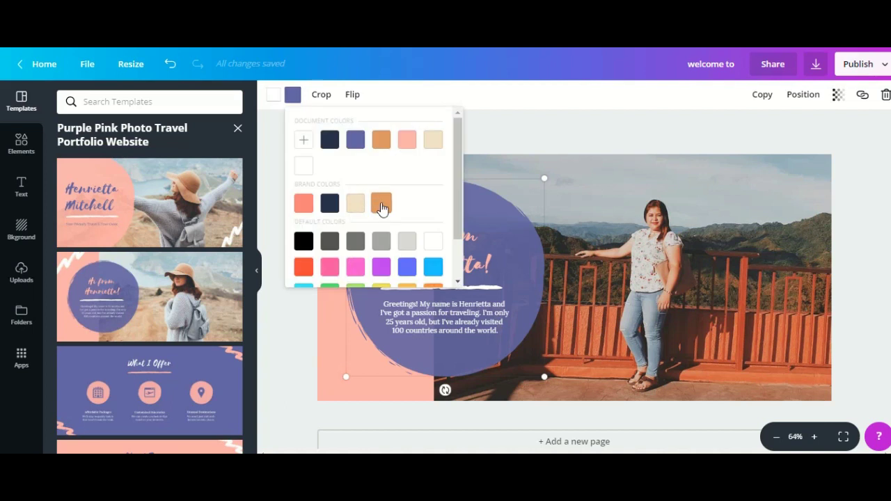
pyautogui.click(381, 203)
pyautogui.click(647, 125)
pyautogui.doubleClick(444, 251)
pyautogui.write("Hi! I'm fro")
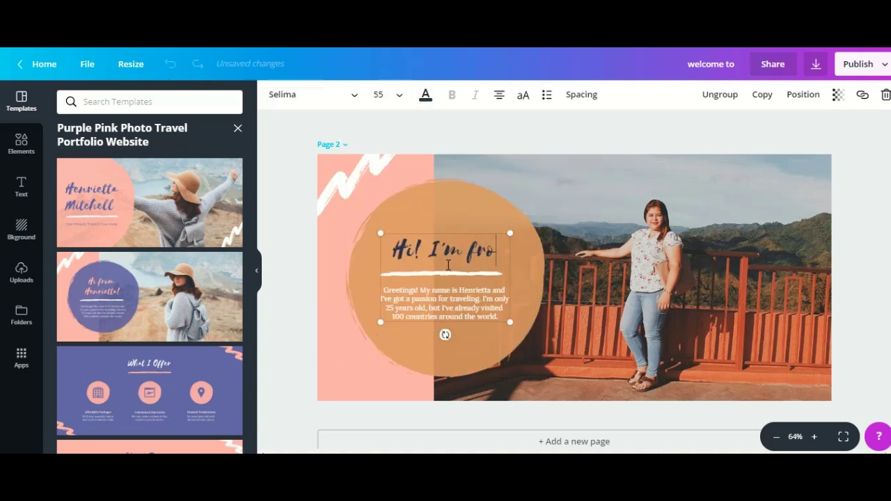
pyautogui.write('m Philippines')
# Turn page 2's pink background navy and the line under page 1's name coral.
pyautogui.click(318, 165)
pyautogui.click(273, 94)
pyautogui.click(311, 177)
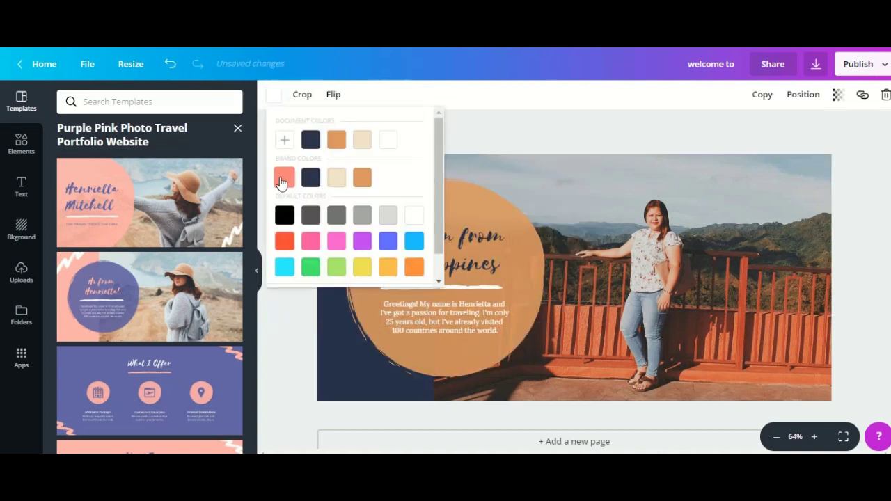
pyautogui.scroll(5, 443, 238)
pyautogui.click(444, 237)
pyautogui.click(273, 94)
pyautogui.click(273, 94)
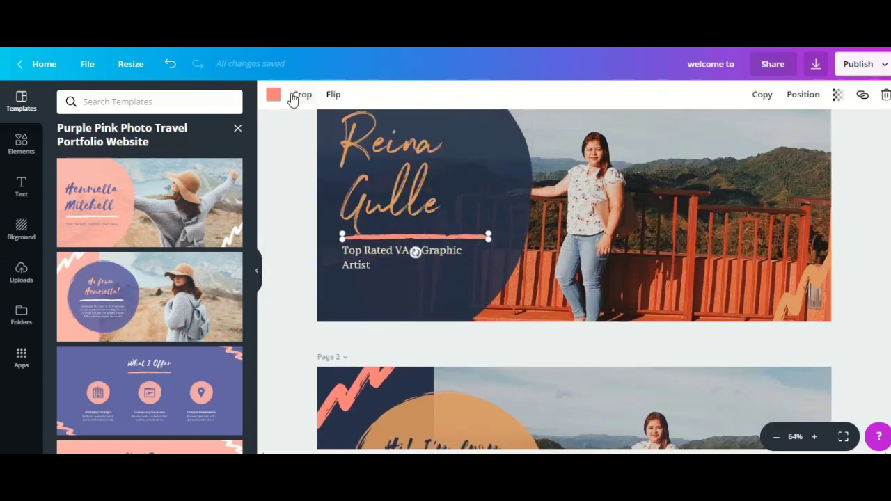
pyautogui.scroll(-5, 821, 248)
# Add page 3 with the What I Offer layout and give it a navy background.
pyautogui.click(501, 409)
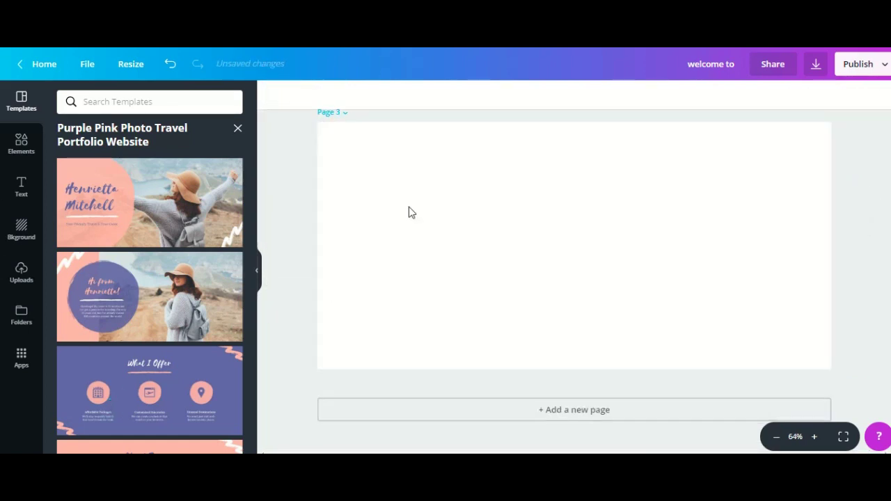
pyautogui.click(149, 390)
pyautogui.click(273, 94)
pyautogui.click(284, 203)
pyautogui.click(362, 203)
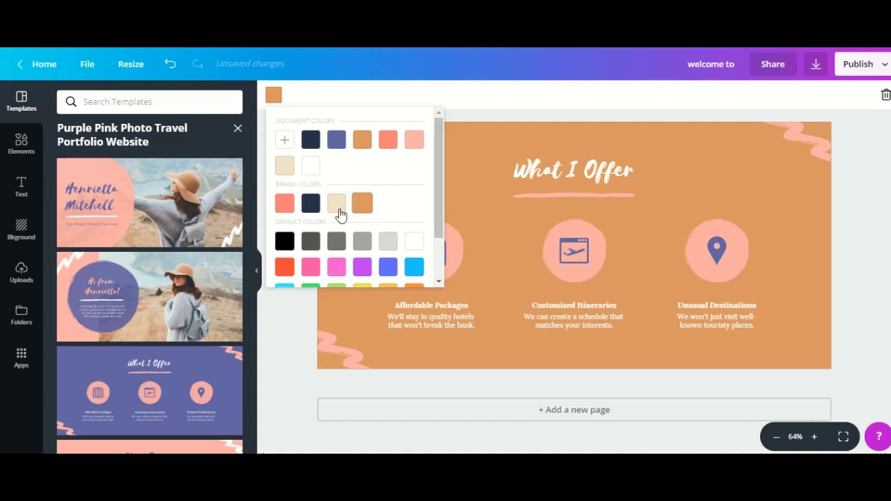
pyautogui.click(310, 202)
# Recolour the corner squiggle and make the three icon circles orange.
pyautogui.click(795, 139)
pyautogui.click(272, 94)
pyautogui.click(336, 203)
pyautogui.click(428, 233)
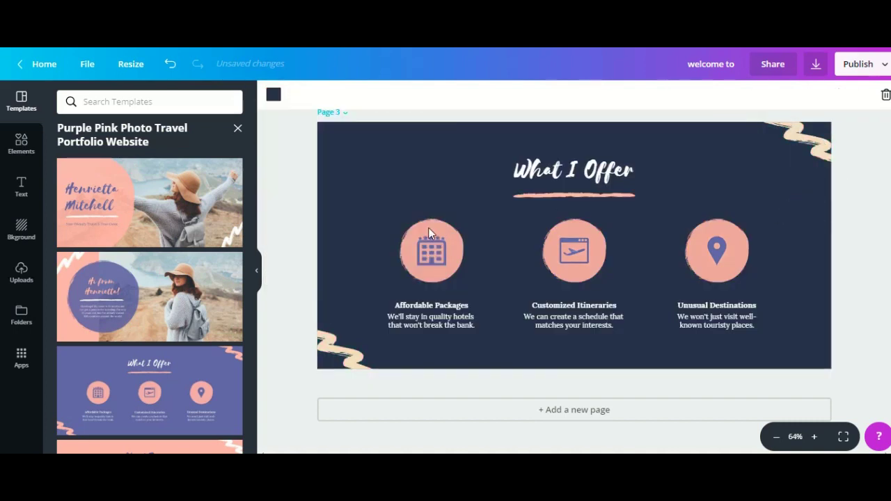
pyautogui.click(273, 94)
pyautogui.click(382, 203)
pyautogui.click(574, 229)
pyautogui.click(273, 94)
pyautogui.click(382, 202)
pyautogui.click(717, 230)
pyautogui.click(273, 94)
# Make the pin, airplane and calendar icons cream and the What I Offer underline orange.
pyautogui.click(383, 203)
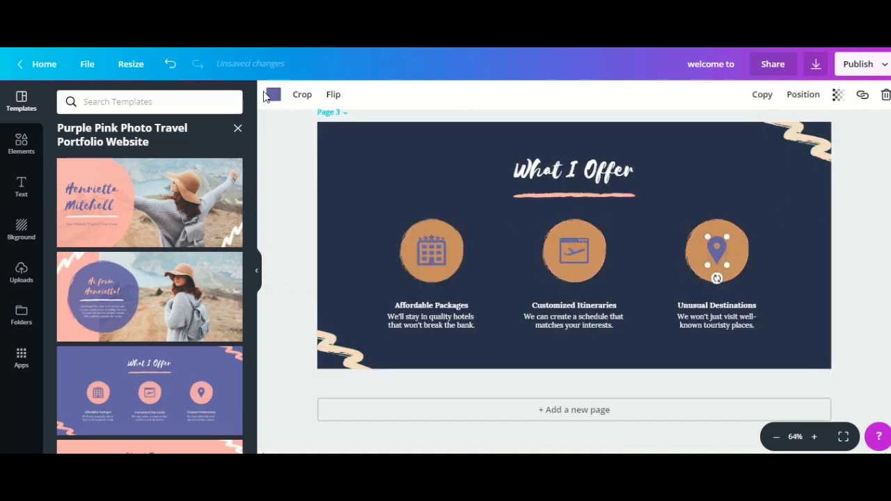
pyautogui.click(273, 94)
pyautogui.click(336, 203)
pyautogui.click(574, 249)
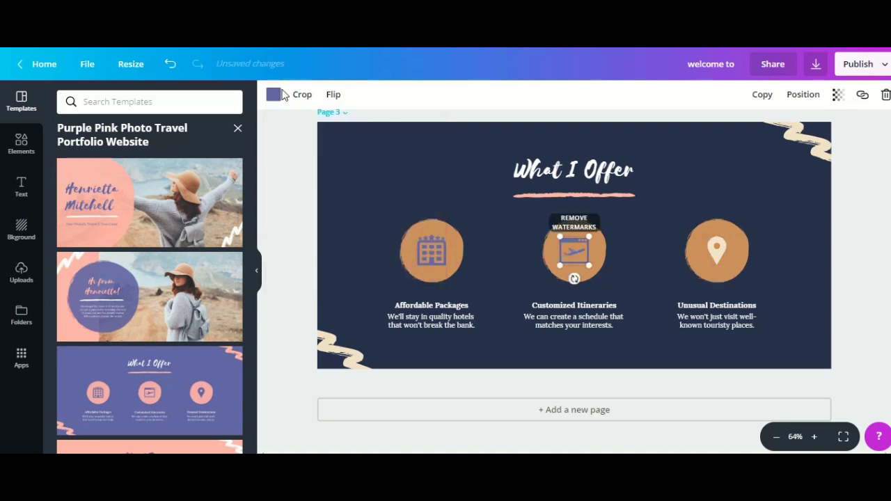
pyautogui.click(273, 94)
pyautogui.click(336, 203)
pyautogui.click(432, 251)
pyautogui.click(273, 94)
pyautogui.click(336, 203)
pyautogui.click(574, 174)
pyautogui.click(272, 94)
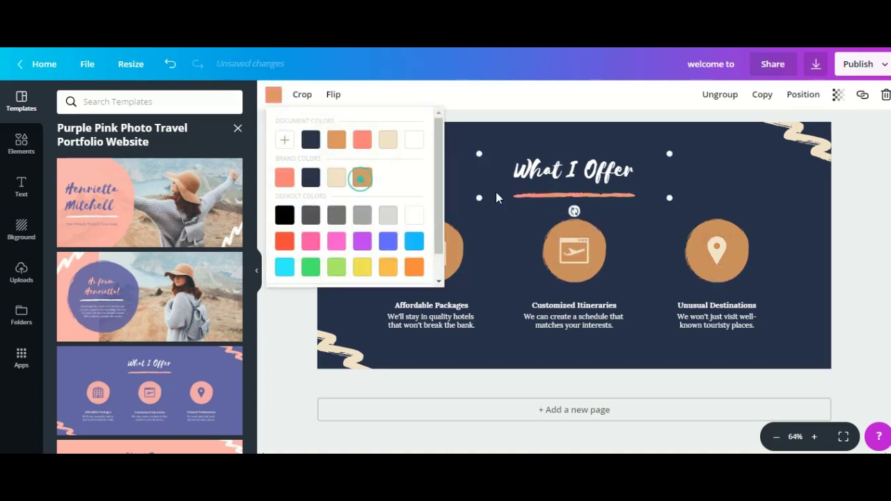
pyautogui.click(336, 139)
pyautogui.click(875, 334)
# Apply the For Inquiries layout to page 4 and make its corner squiggle cream.
pyautogui.scroll(3, 574, 278)
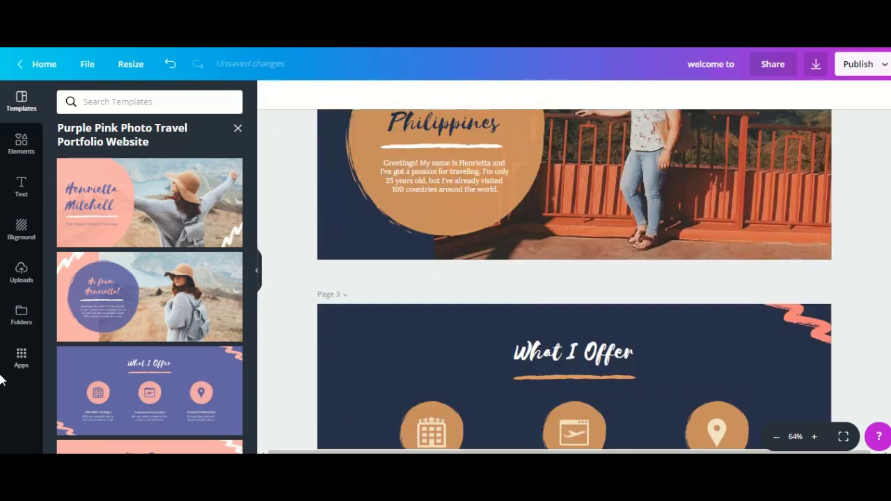
pyautogui.scroll(-3, 115, 292)
pyautogui.click(150, 411)
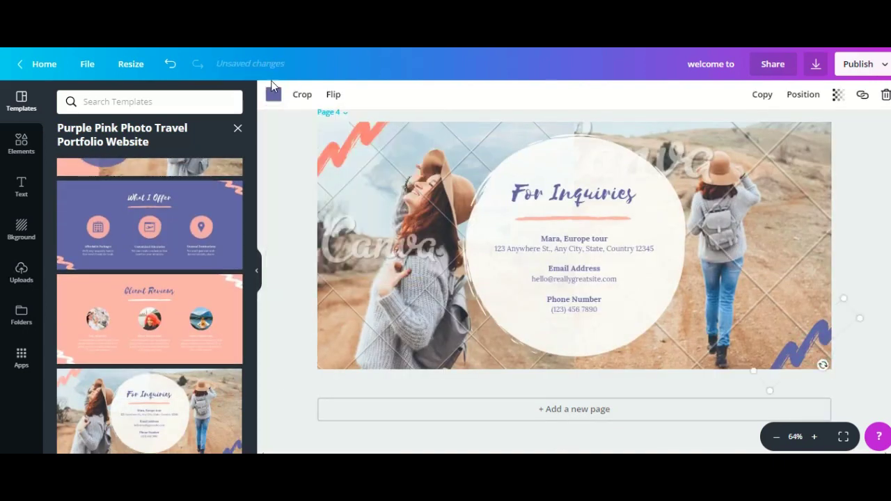
pyautogui.click(273, 94)
pyautogui.click(355, 203)
# Fill the white circle navy.
pyautogui.click(473, 132)
pyautogui.click(292, 94)
pyautogui.click(330, 202)
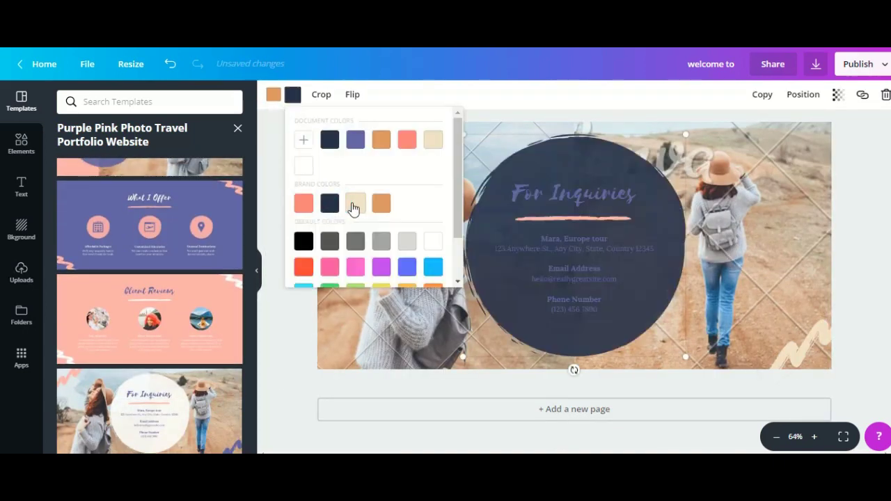
pyautogui.click(355, 203)
pyautogui.click(329, 202)
# Make the For Inquiries heading and the first contact line orange.
pyautogui.doubleClick(573, 194)
pyautogui.click(425, 94)
pyautogui.click(512, 206)
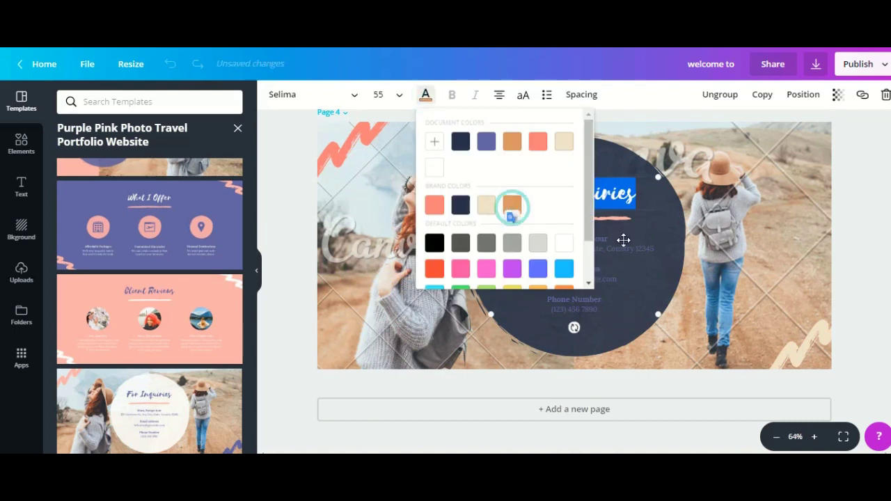
pyautogui.doubleClick(574, 244)
pyautogui.click(426, 94)
pyautogui.click(513, 206)
# Turn the address, email and phone number lines orange.
pyautogui.click(719, 94)
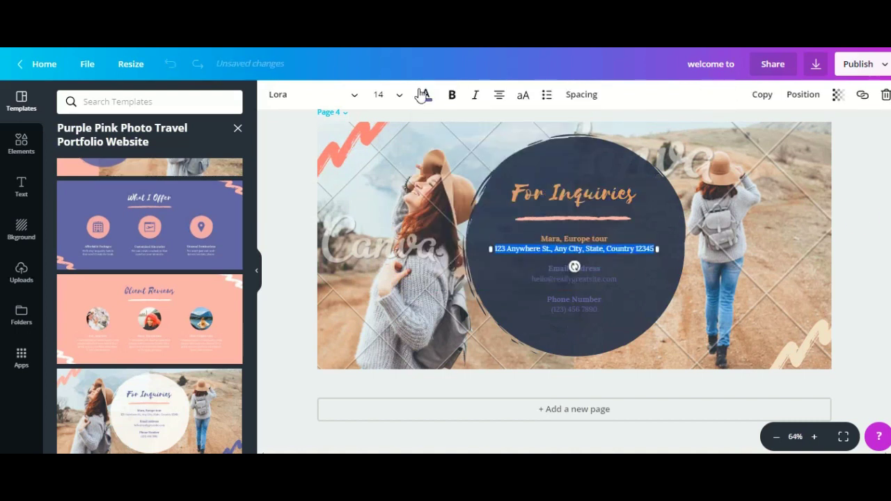
pyautogui.click(425, 94)
pyautogui.click(512, 206)
pyautogui.doubleClick(574, 278)
pyautogui.click(425, 94)
pyautogui.click(513, 205)
pyautogui.doubleClick(573, 310)
pyautogui.click(425, 94)
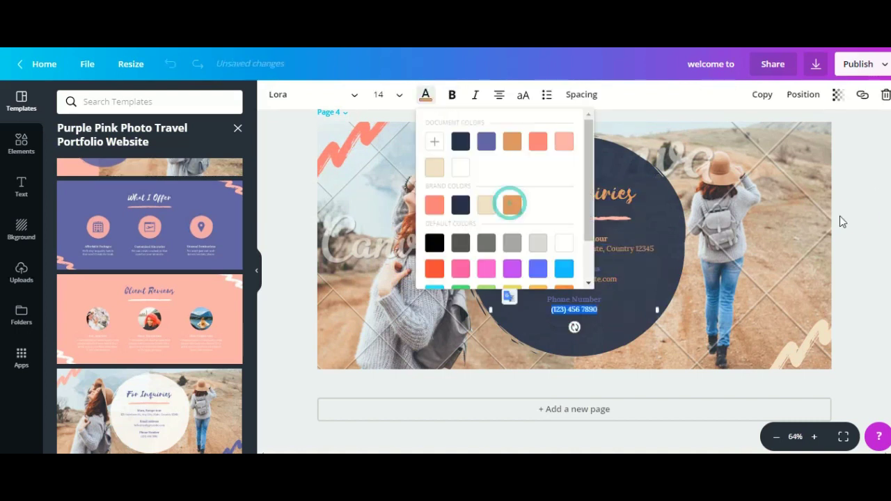
pyautogui.click(511, 204)
# Make the Email Address and Phone Number labels white.
pyautogui.doubleClick(574, 268)
pyautogui.click(425, 94)
pyautogui.click(434, 167)
pyautogui.doubleClick(573, 298)
pyautogui.click(425, 94)
pyautogui.click(434, 168)
# Select the pink divider line and bring up its colour choices.
pyautogui.click(614, 220)
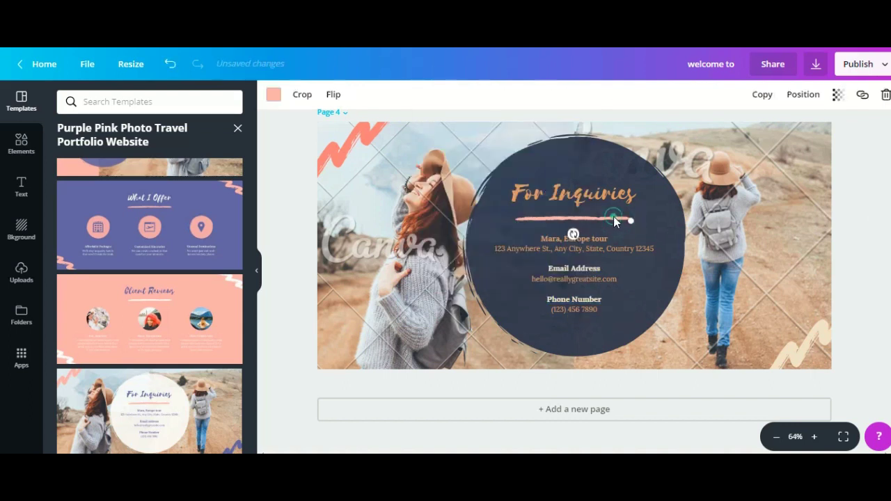
pyautogui.click(274, 94)
pyautogui.scroll(5, 575, 278)
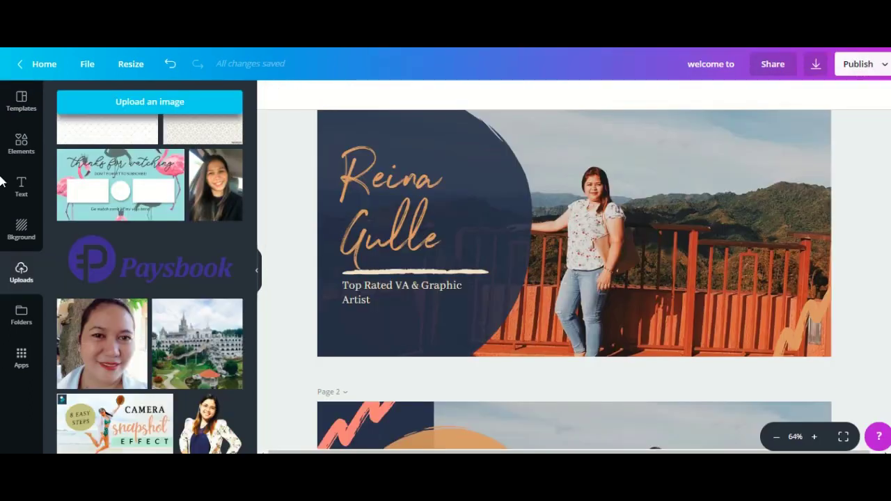
# Choose to publish the design as a website and scroll to the Classic navigation web style.
pyautogui.scroll(-10, 574, 279)
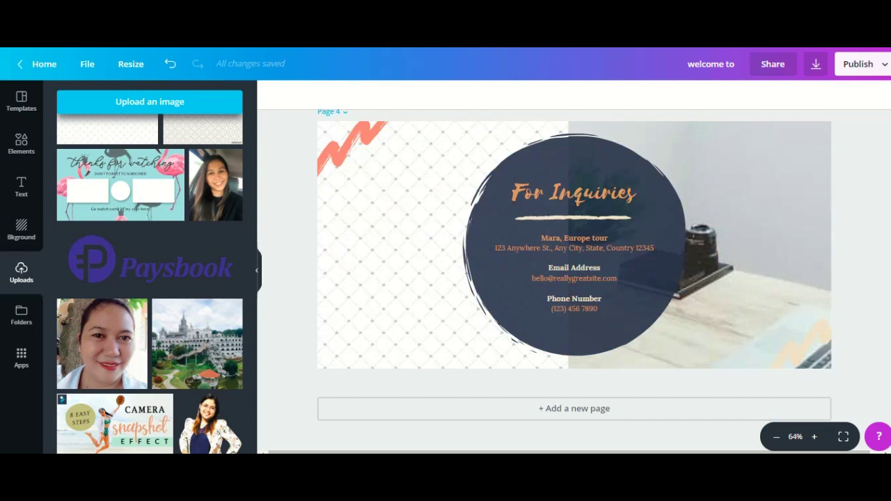
pyautogui.scroll(5, 575, 278)
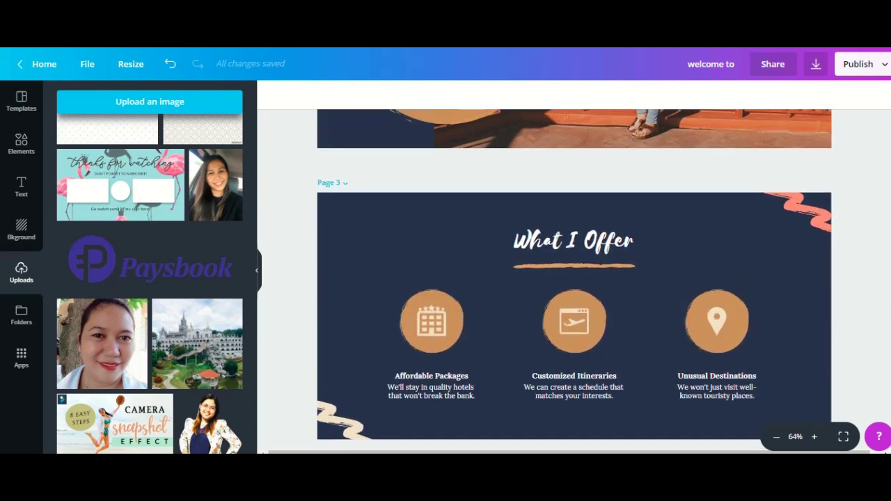
pyautogui.scroll(8, 574, 279)
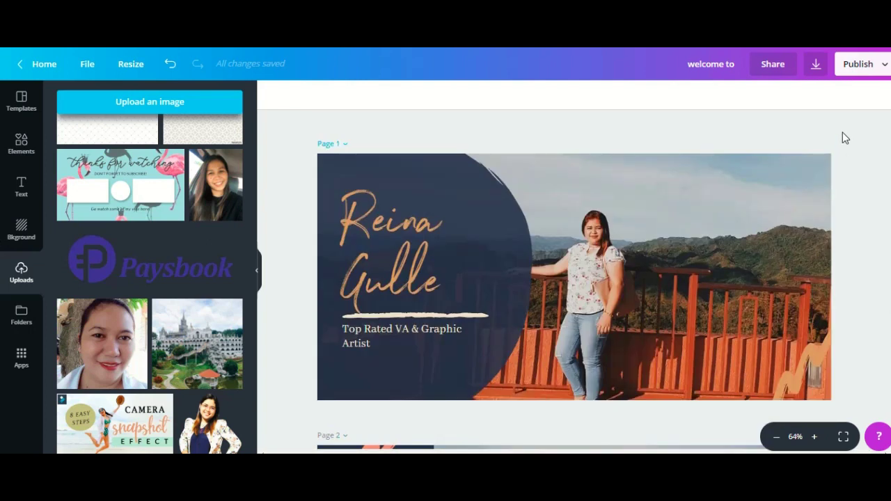
pyautogui.click(853, 67)
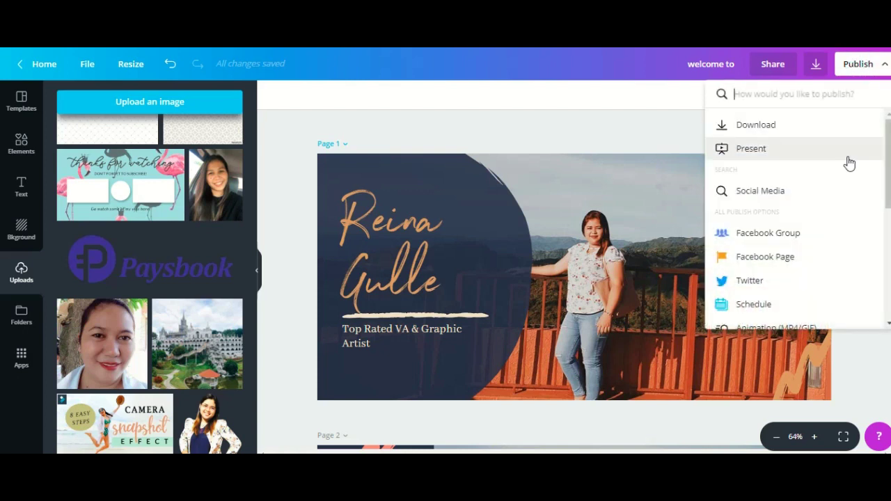
pyautogui.moveTo(887, 139); pyautogui.dragTo(887, 252)
pyautogui.click(749, 271)
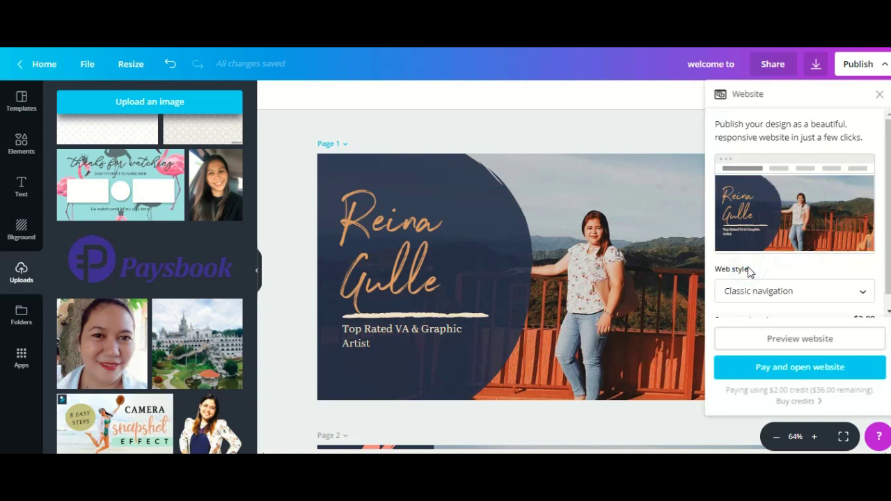
pyautogui.scroll(-1, 748, 267)
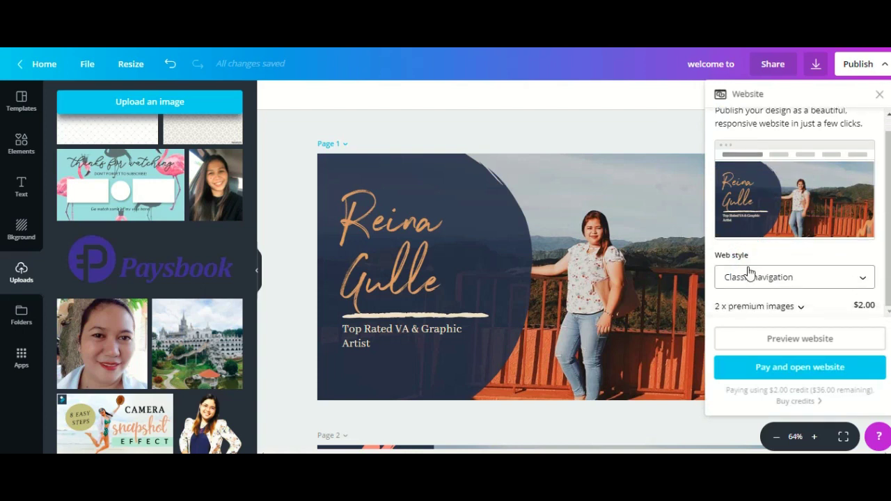
# Open the web style list, then test the preview's Get to Know Adora through Get in Touch links.
pyautogui.click(748, 278)
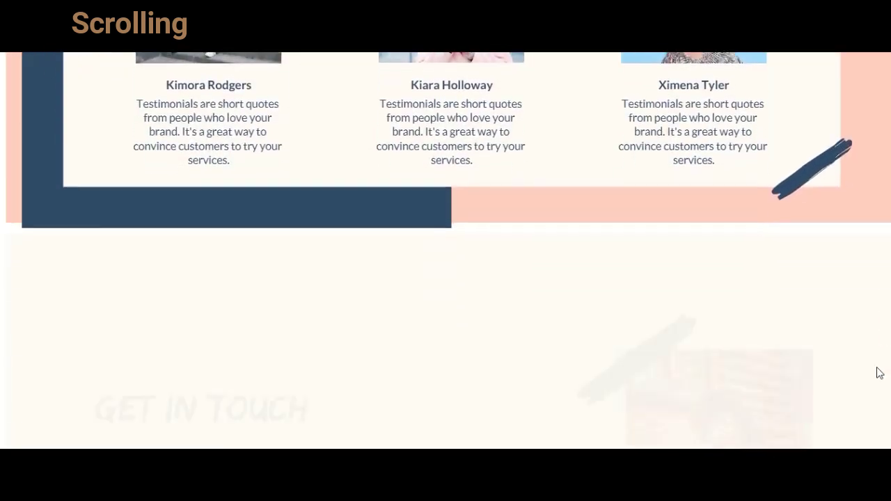
pyautogui.scroll(-1, 873, 398)
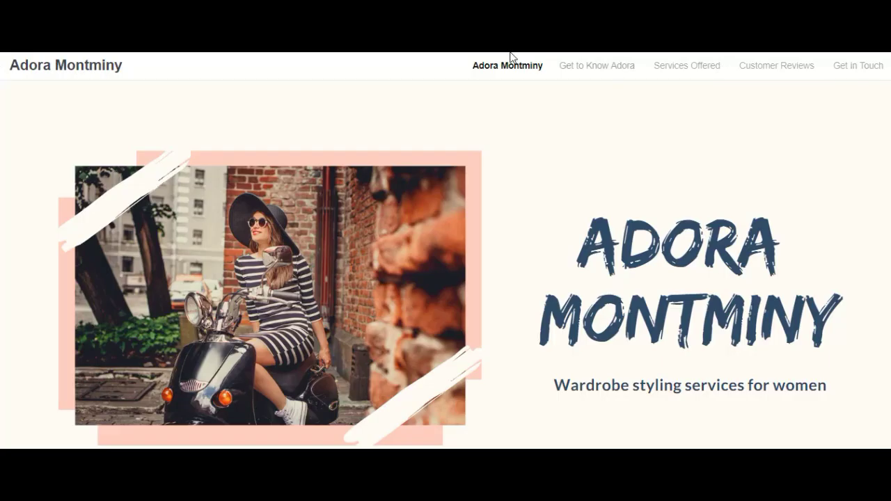
pyautogui.click(576, 66)
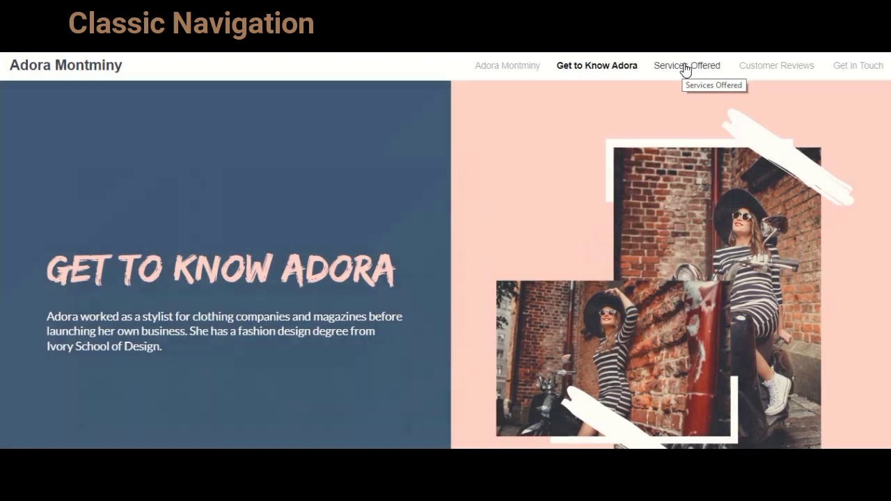
pyautogui.click(686, 68)
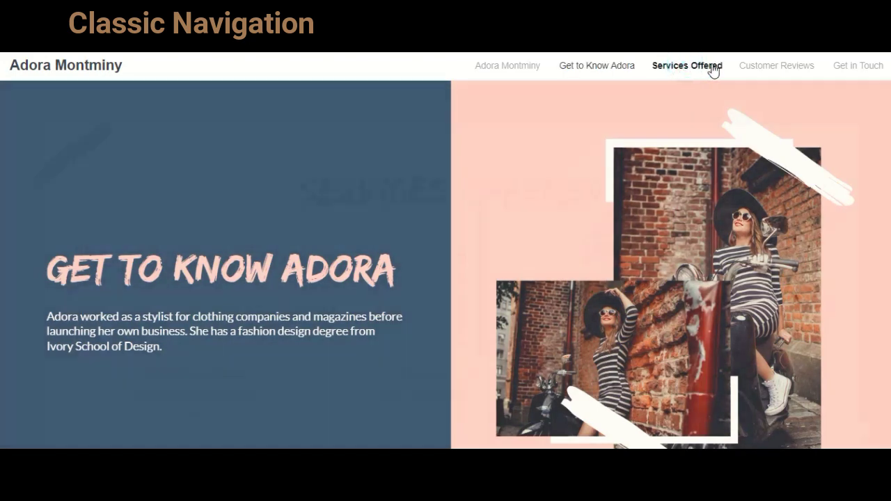
pyautogui.click(775, 69)
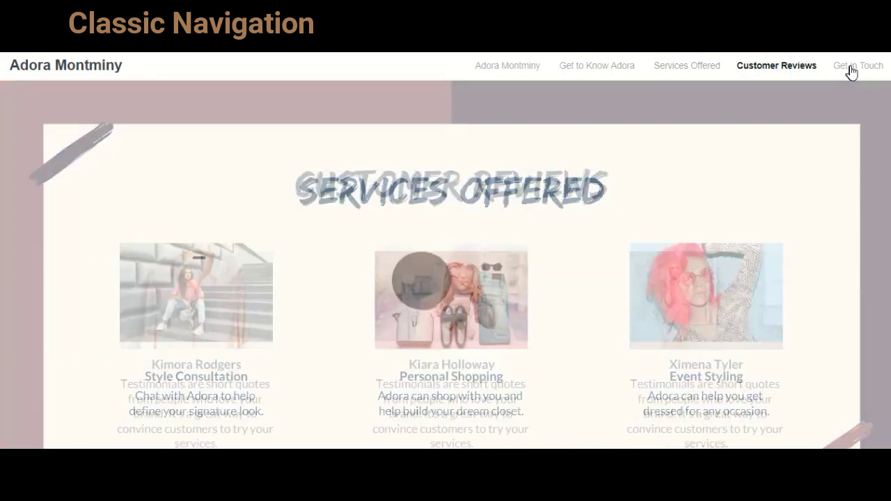
pyautogui.click(850, 70)
pyautogui.click(492, 64)
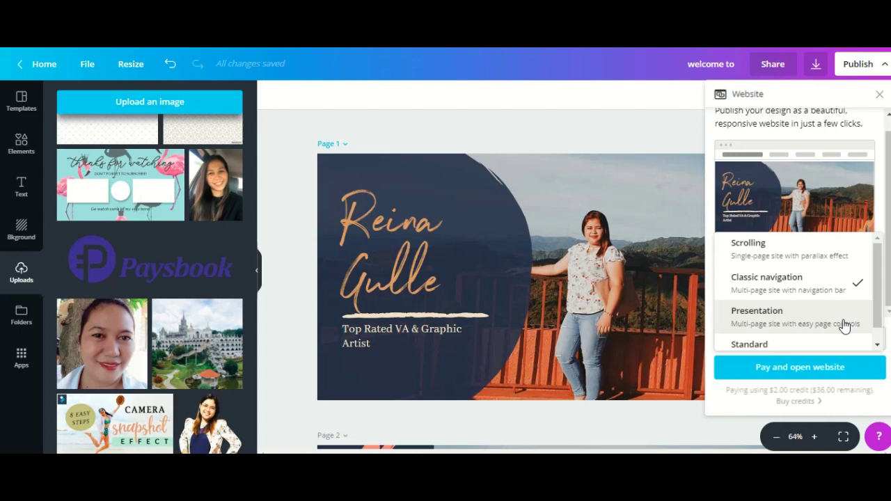
pyautogui.scroll(-1, 844, 326)
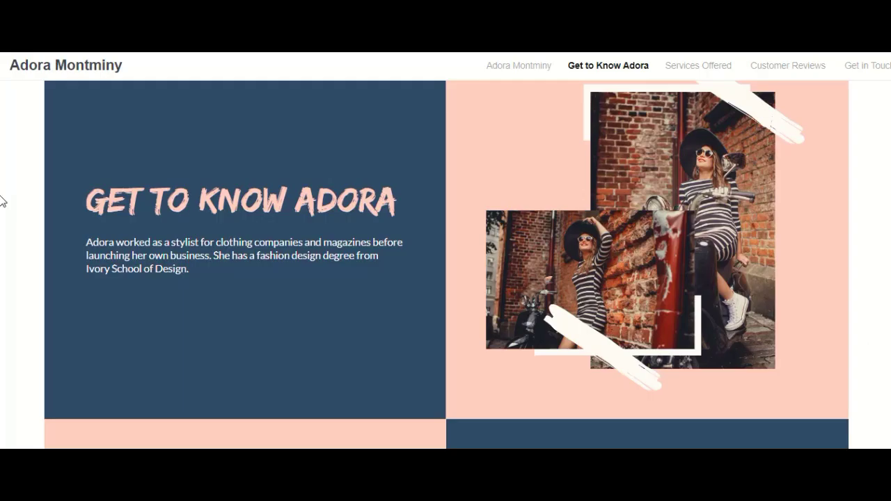
# Check the preview's four section links, then keep Classic navigation as the web style.
pyautogui.scroll(-10, 1, 200)
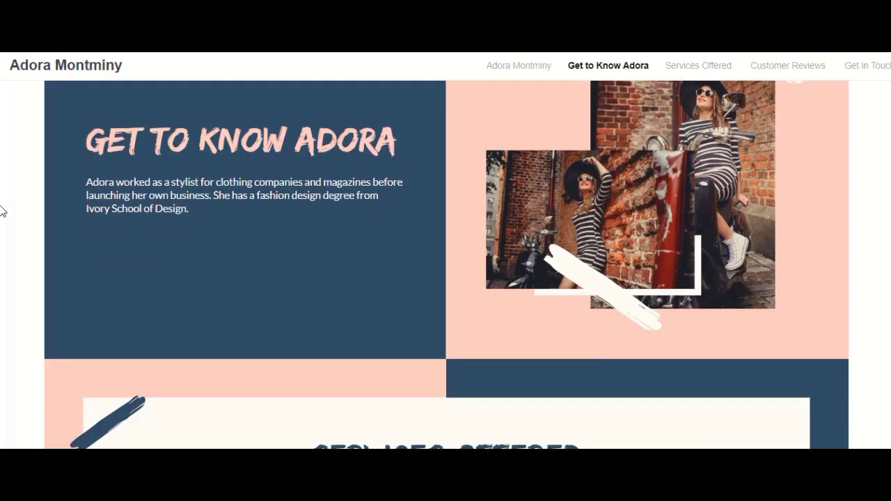
pyautogui.scroll(-10, 1, 325)
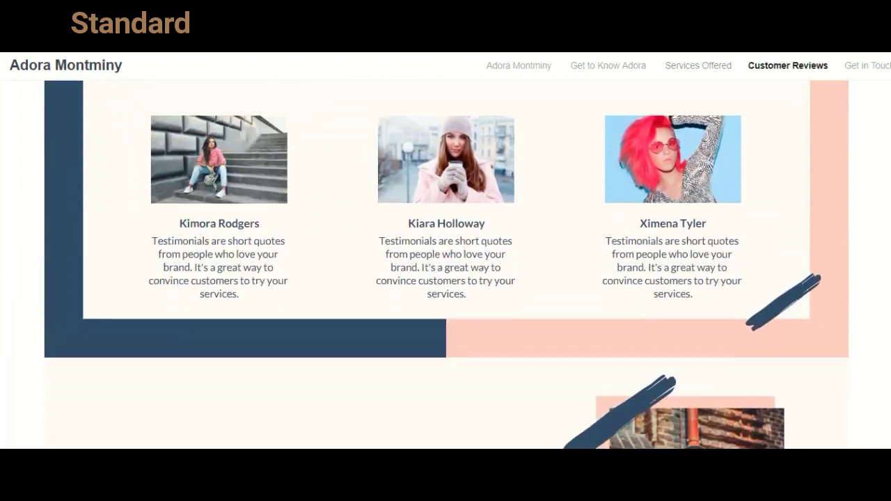
pyautogui.scroll(10, 1, 325)
pyautogui.scroll(15, 2, 85)
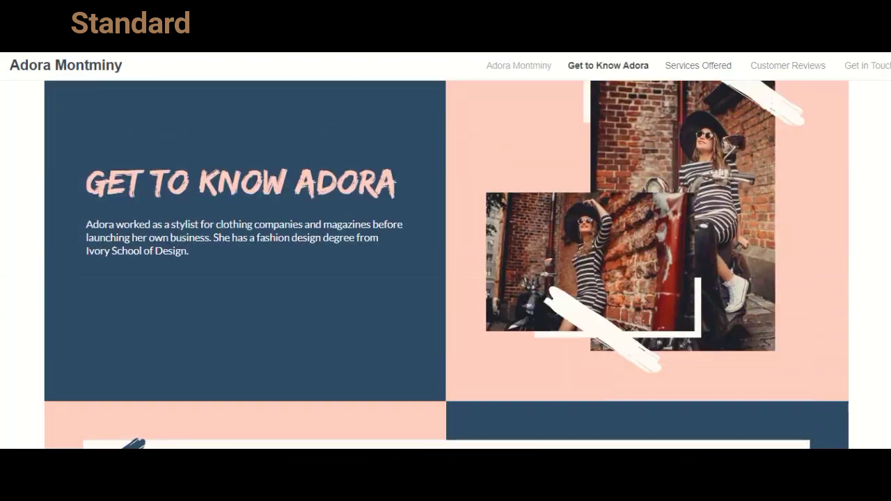
pyautogui.click(622, 66)
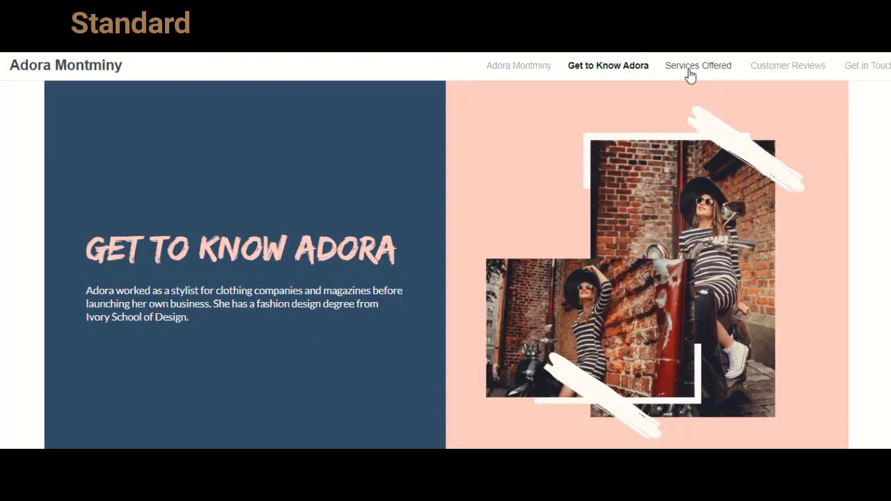
pyautogui.click(688, 66)
pyautogui.click(772, 65)
pyautogui.click(856, 67)
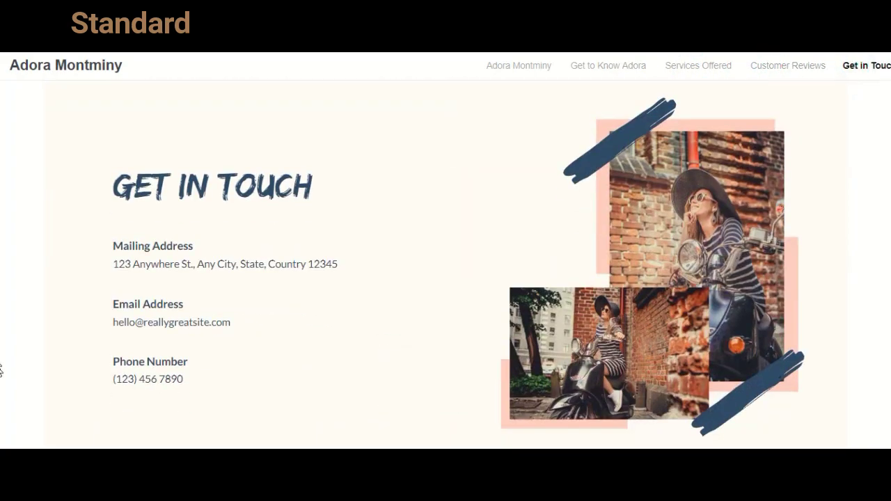
pyautogui.scroll(8, 1, 346)
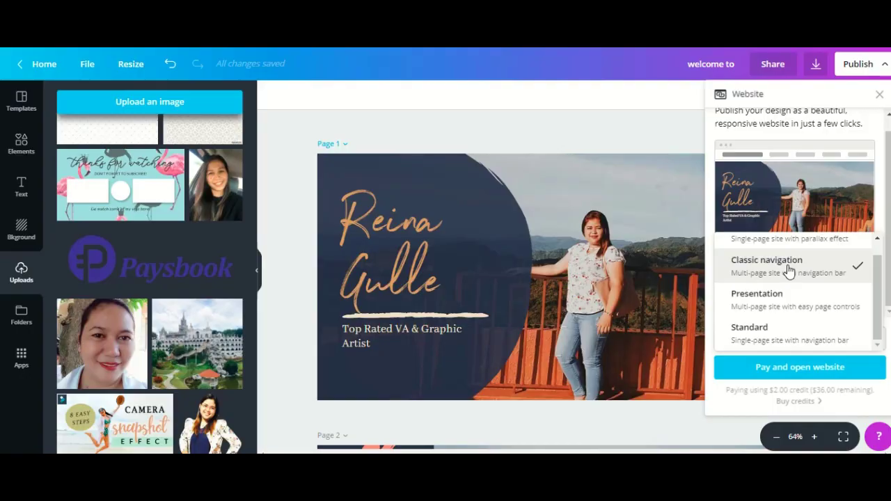
pyautogui.click(791, 275)
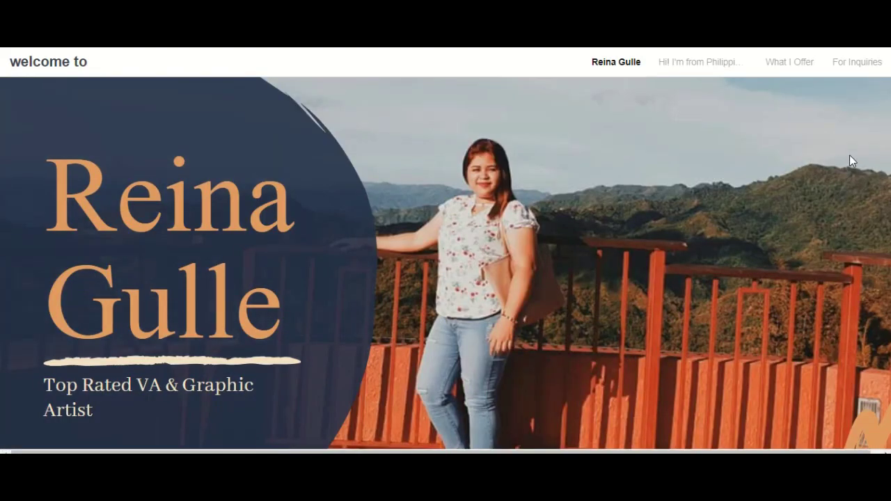
pyautogui.click(708, 62)
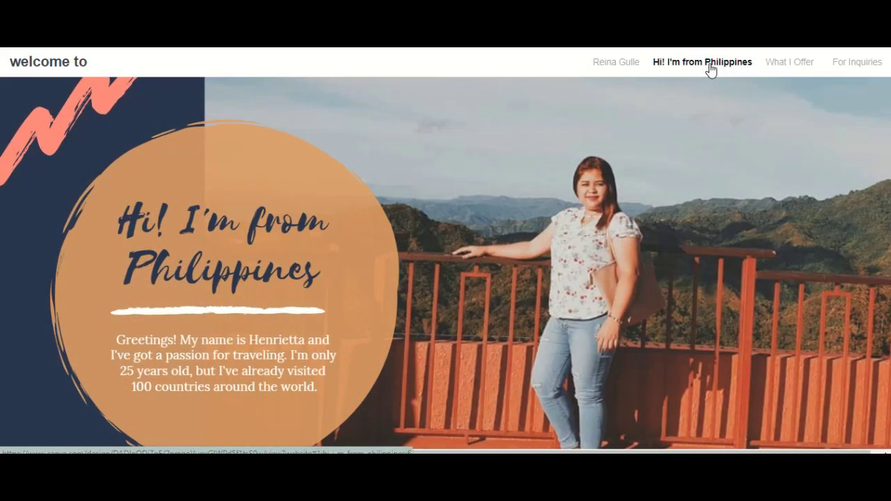
pyautogui.click(802, 64)
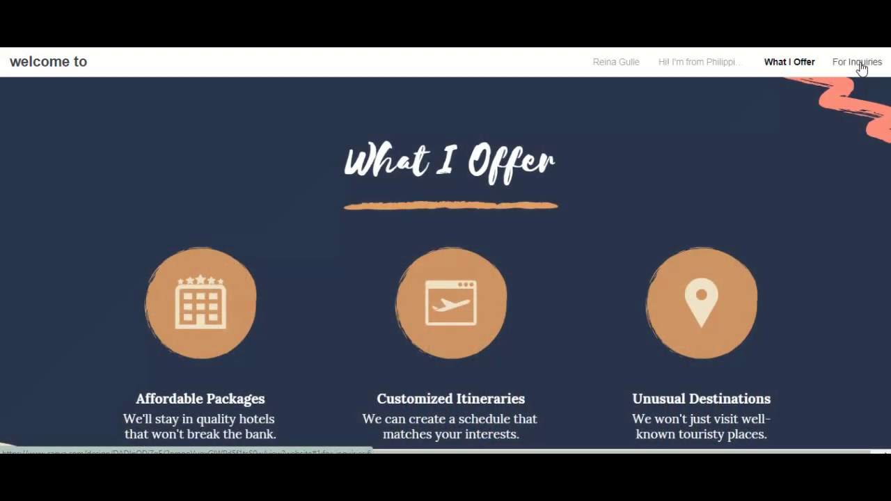
pyautogui.click(861, 65)
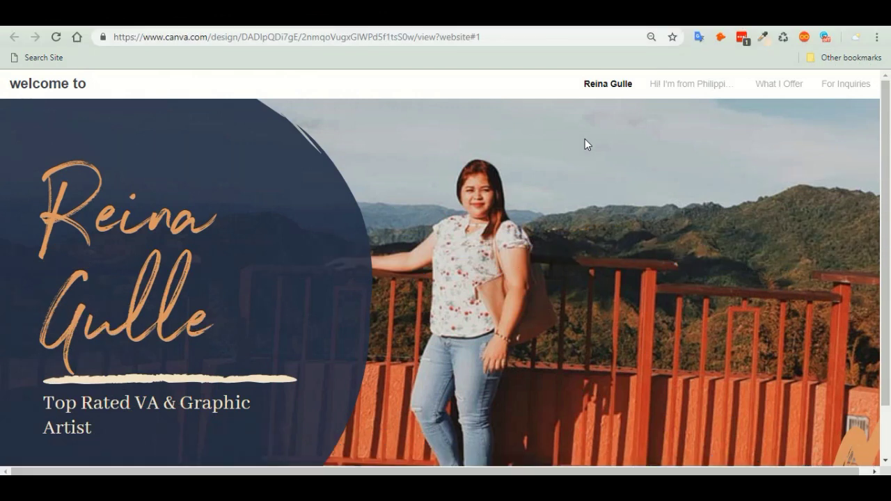
# Select and copy the published site's address from the address bar.
pyautogui.click(522, 36)
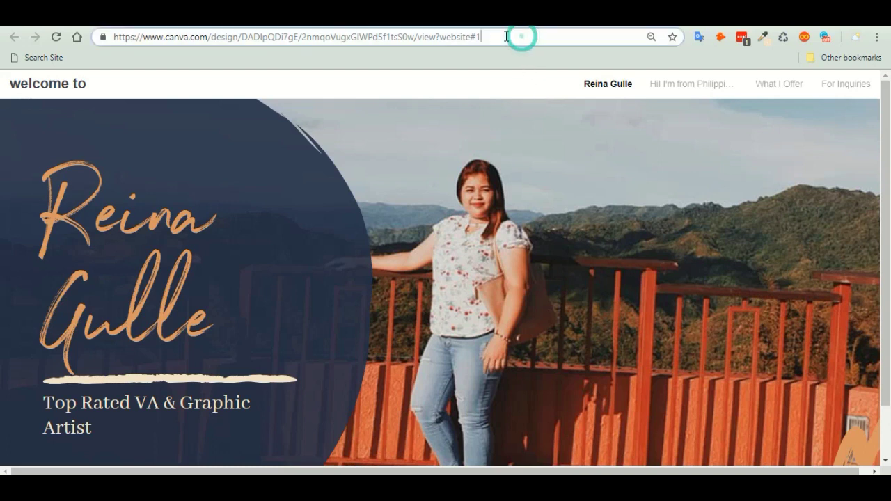
pyautogui.moveTo(506, 36); pyautogui.dragTo(166, 40)
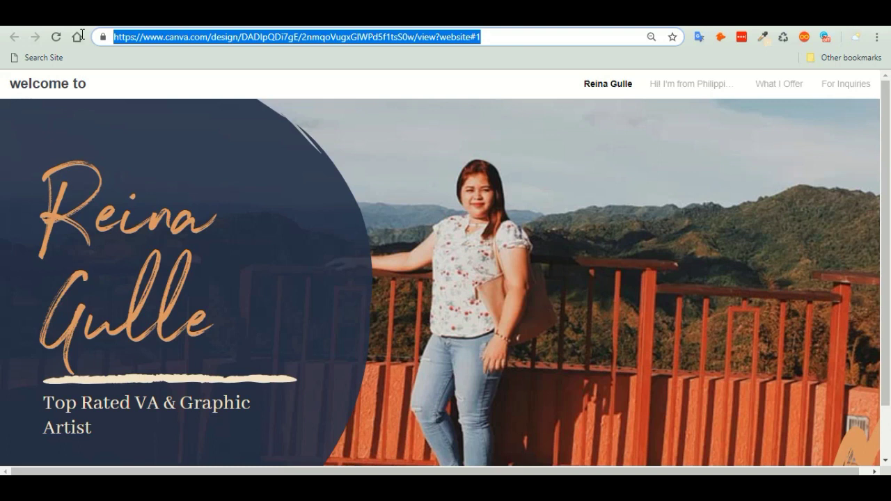
pyautogui.click(371, 35)
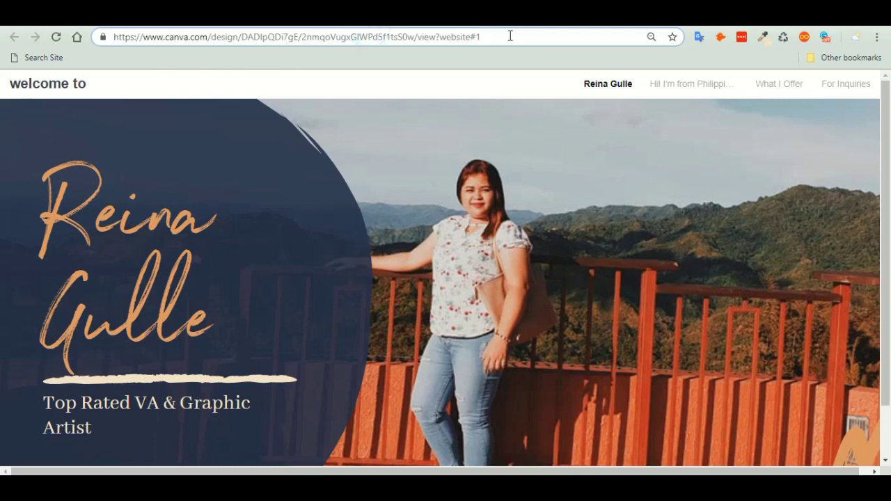
# Search Google for 'url shortener' in a new tab.
pyautogui.hotkey('ctrl', 't')
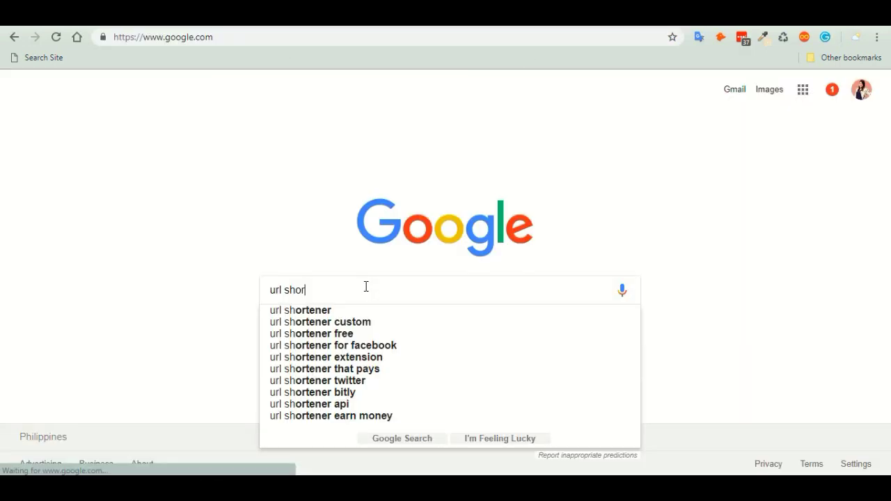
pyautogui.write('tener')
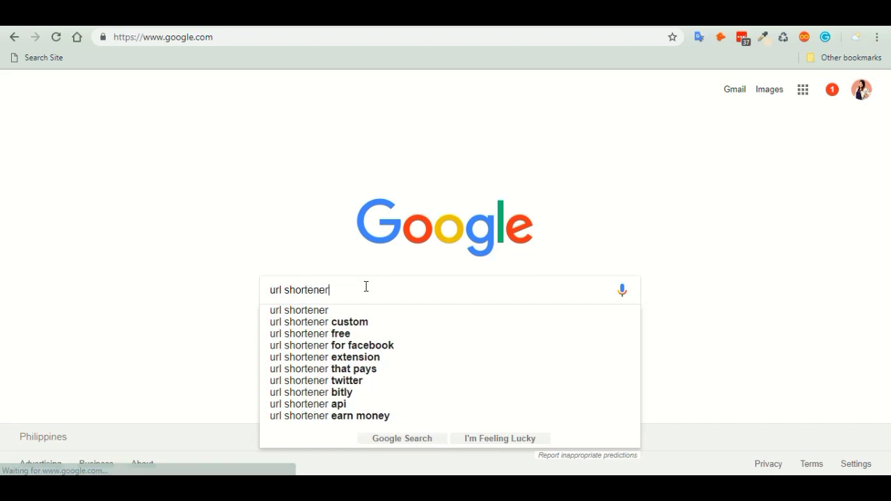
pyautogui.press('Return')
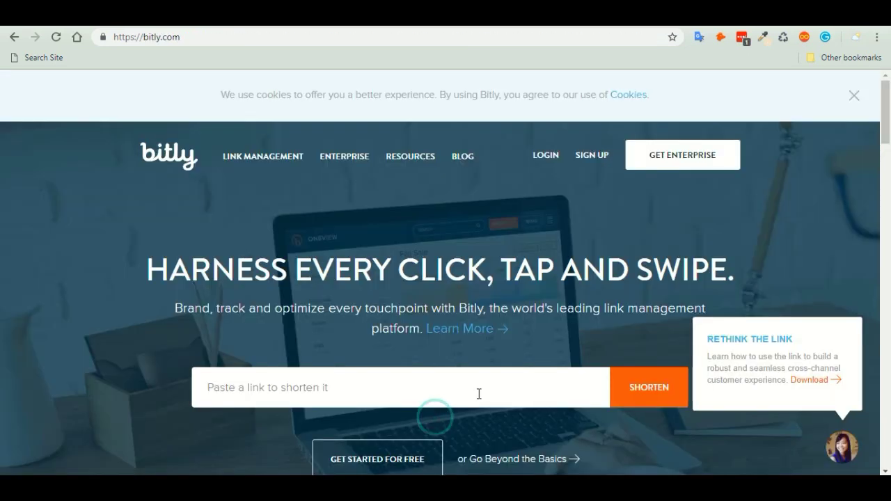
pyautogui.click(479, 394)
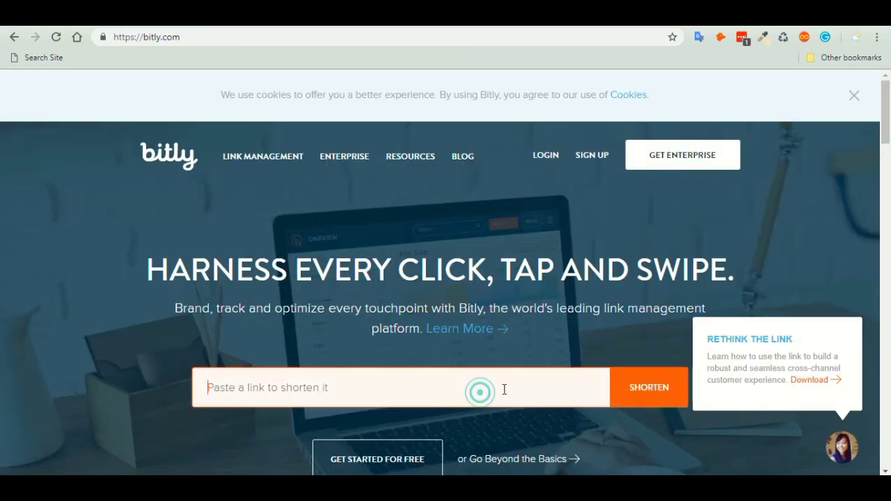
pyautogui.hotkey('ctrl', 'v')
pyautogui.click(649, 387)
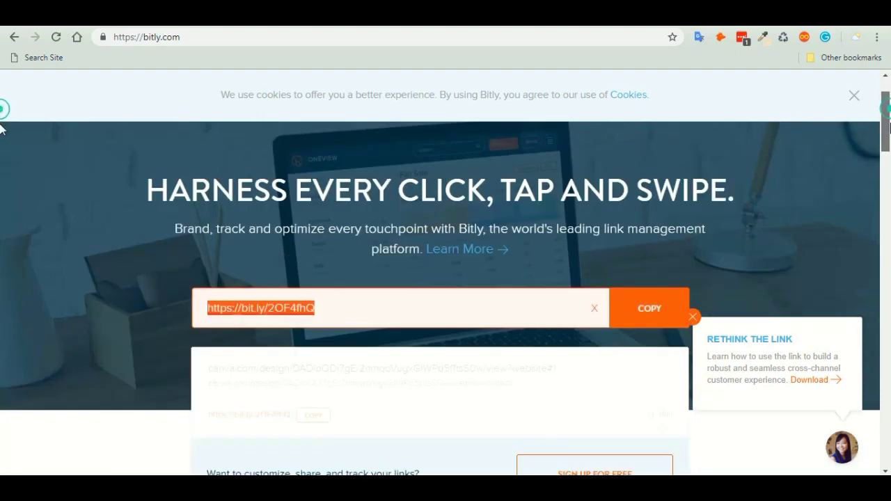